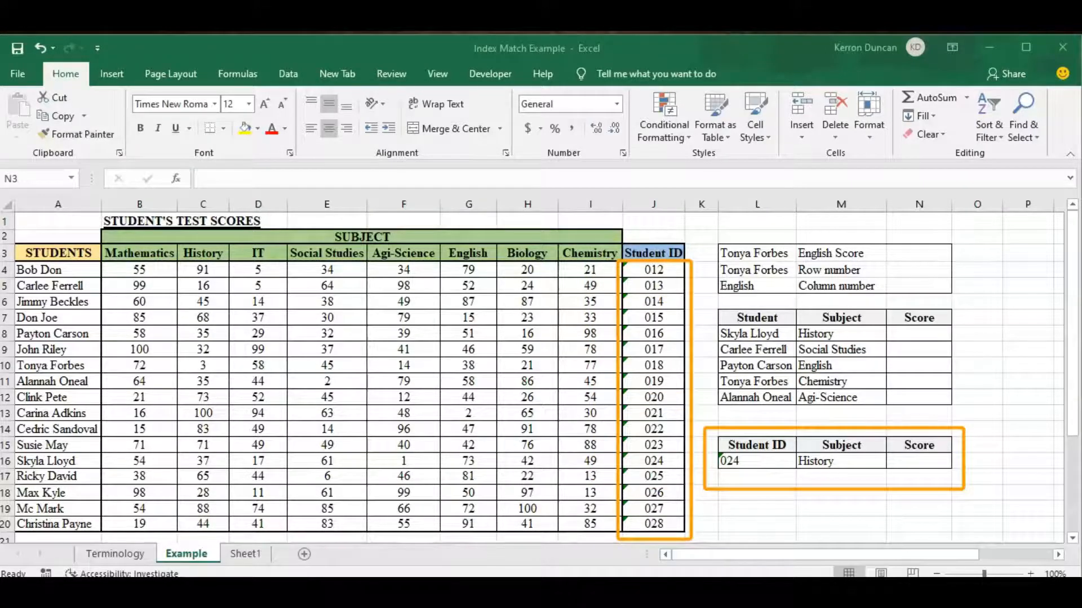
# Step: Choose the next student ID in cell L16 and show the subject choices for cell M16
pyautogui.click(767, 461)
pyautogui.click(803, 461)
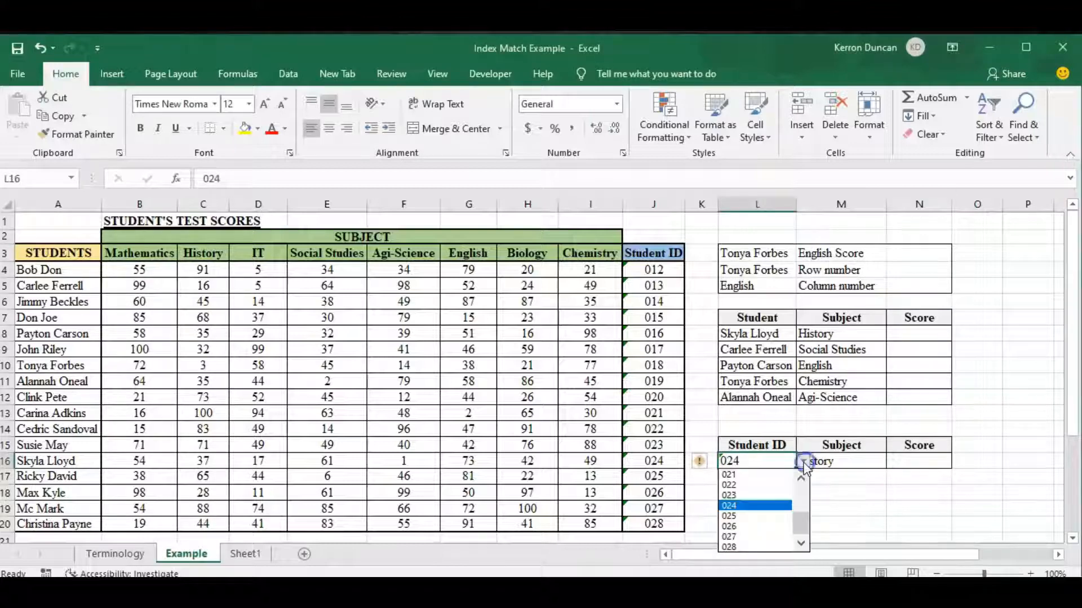
pyautogui.click(769, 516)
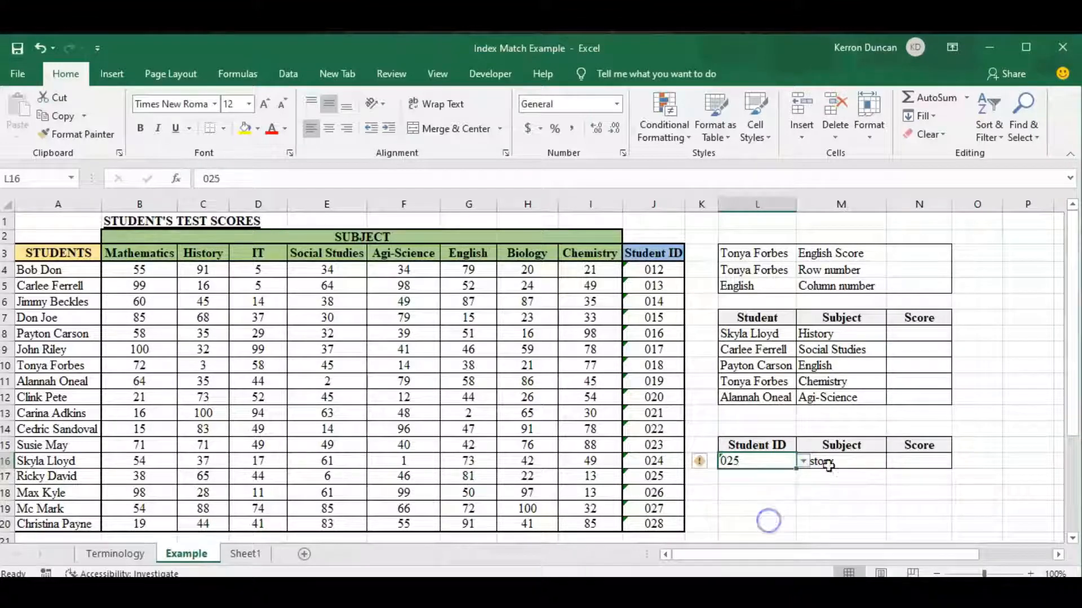
pyautogui.click(876, 463)
pyautogui.click(896, 462)
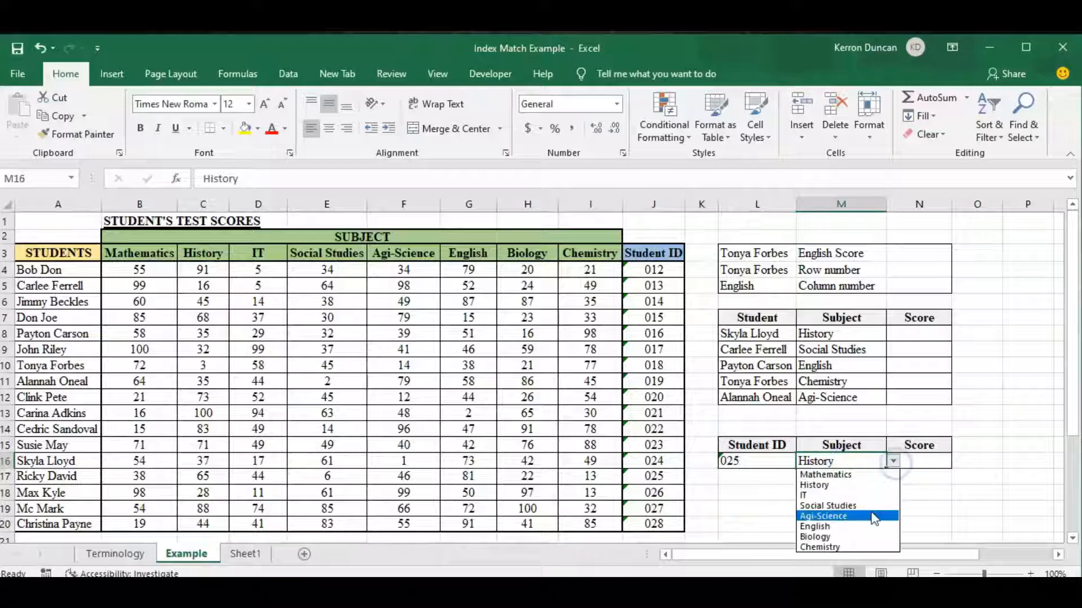
# Step: Switch cell L16 to another student ID and back to the one chosen before
pyautogui.click(773, 462)
pyautogui.click(773, 462)
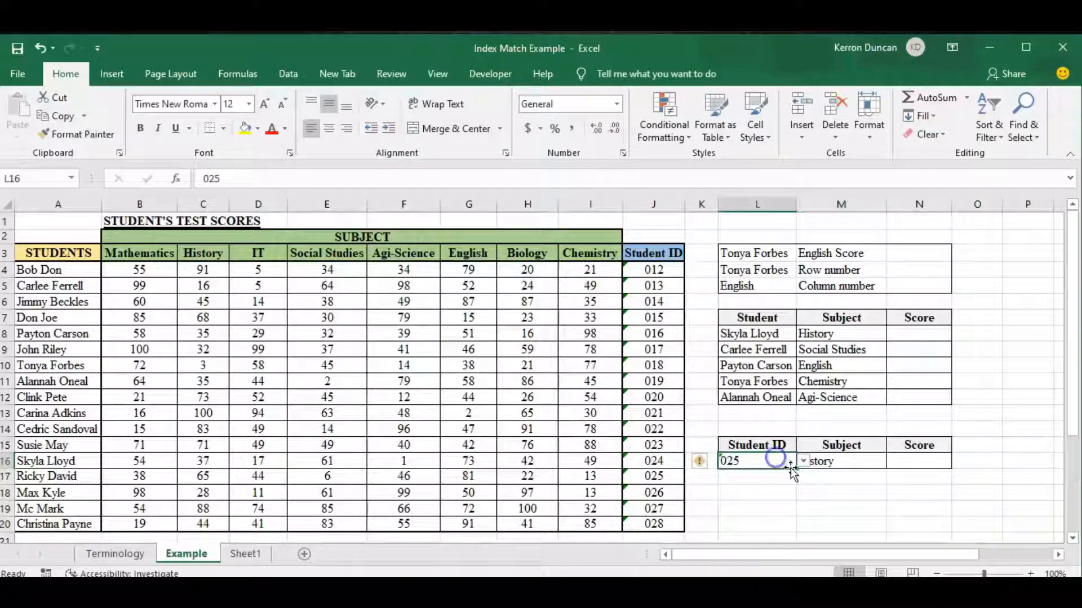
pyautogui.click(803, 461)
pyautogui.click(776, 477)
pyautogui.click(803, 462)
pyautogui.click(787, 512)
# Step: Choose Mathematics as the subject in cell M16 of the student ID lookup table
pyautogui.click(852, 467)
pyautogui.click(893, 462)
pyautogui.click(862, 509)
pyautogui.click(890, 462)
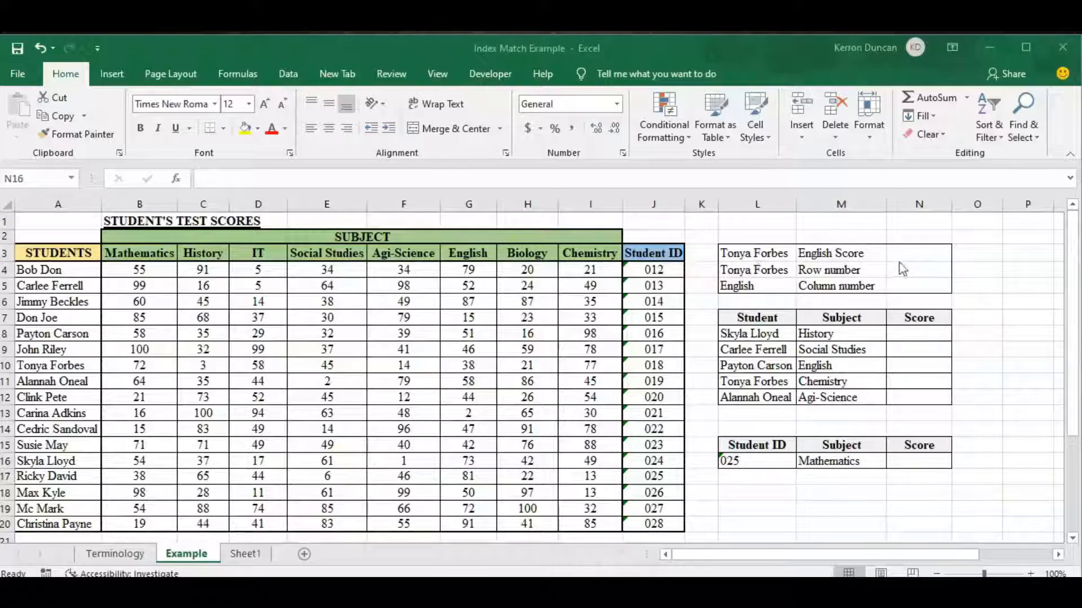
# Step: Enter =INDEX(B4:I20,7,6) in cell N3 to return the student's English score
pyautogui.click(913, 251)
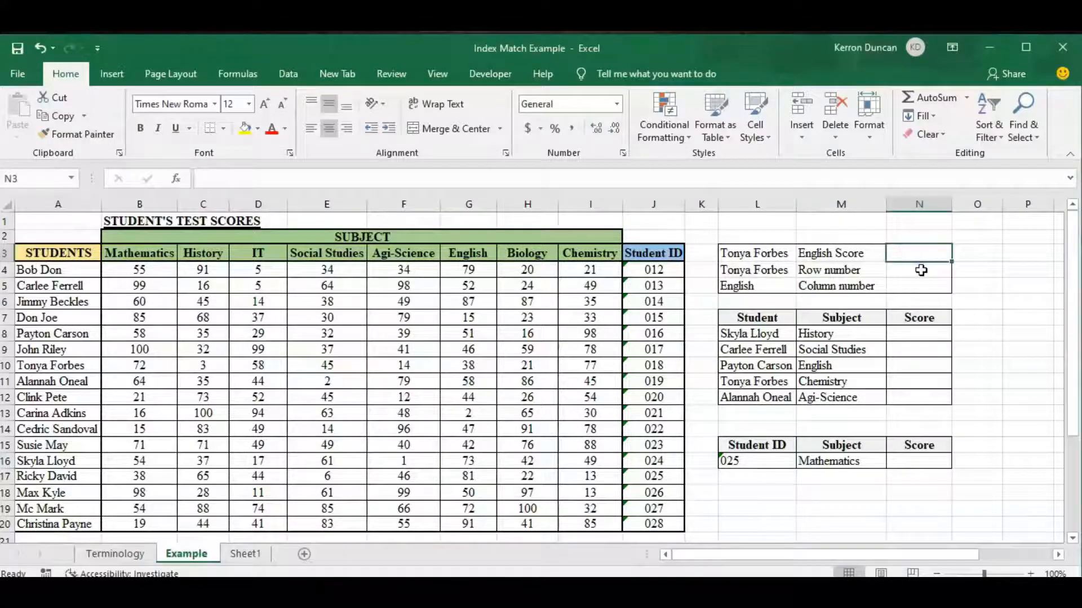
pyautogui.write('=ind')
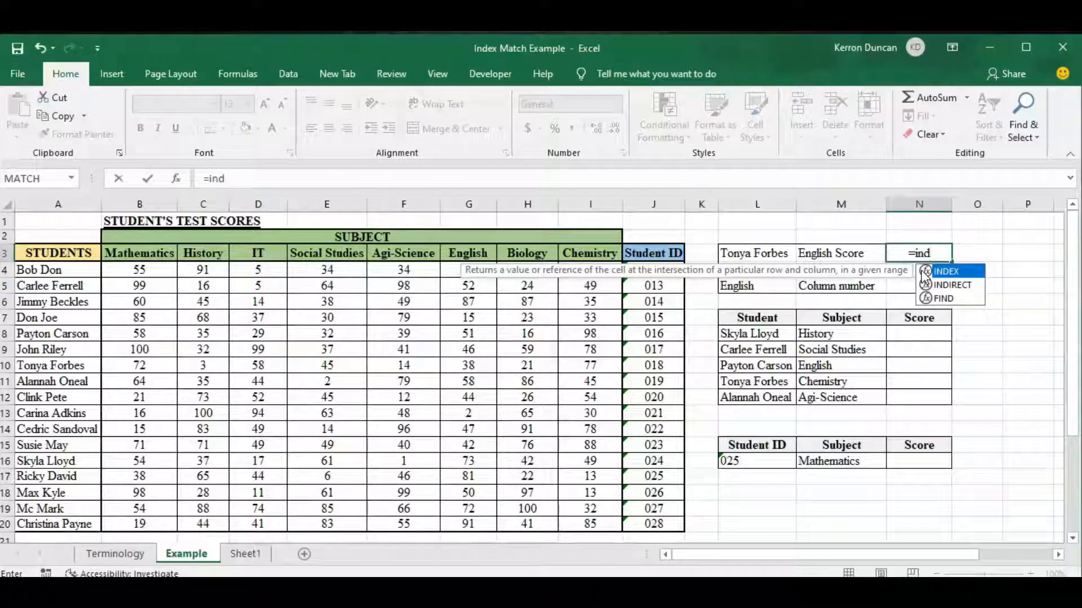
pyautogui.doubleClick(924, 273)
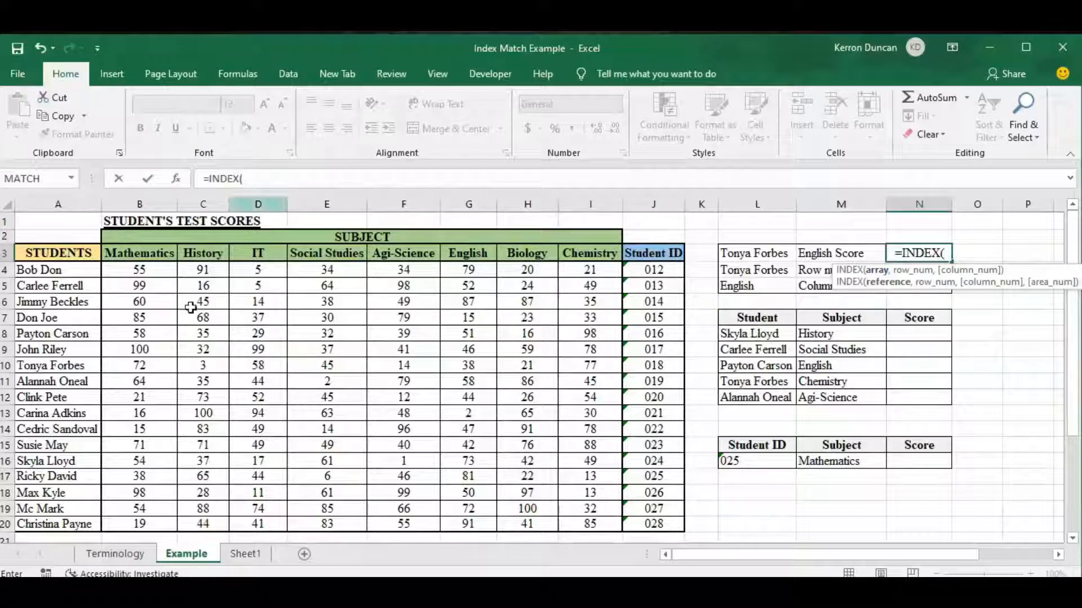
pyautogui.moveTo(132, 270); pyautogui.dragTo(575, 521)
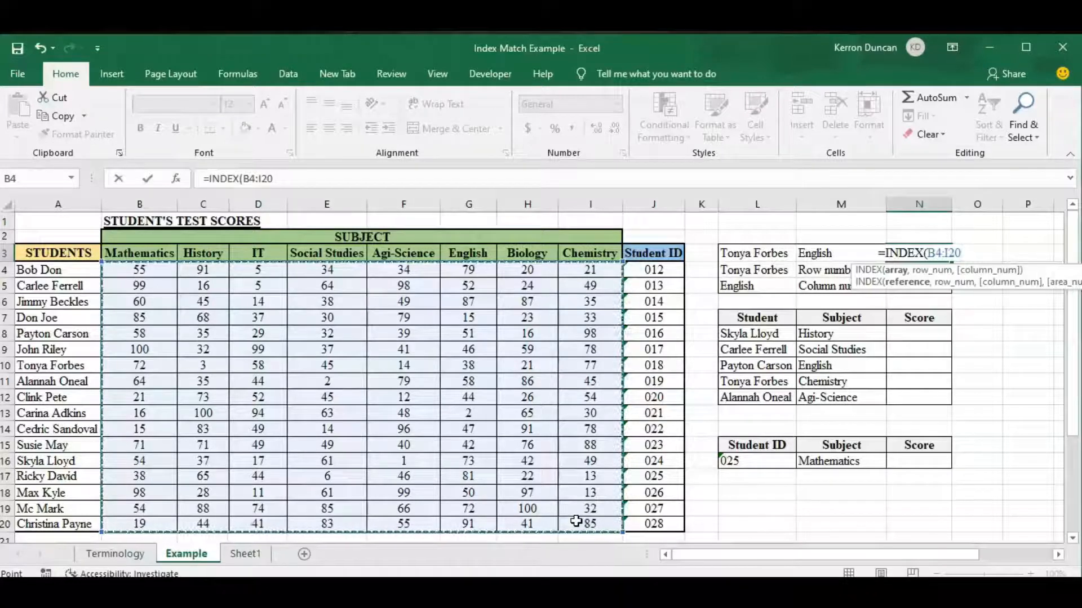
pyautogui.write(',')
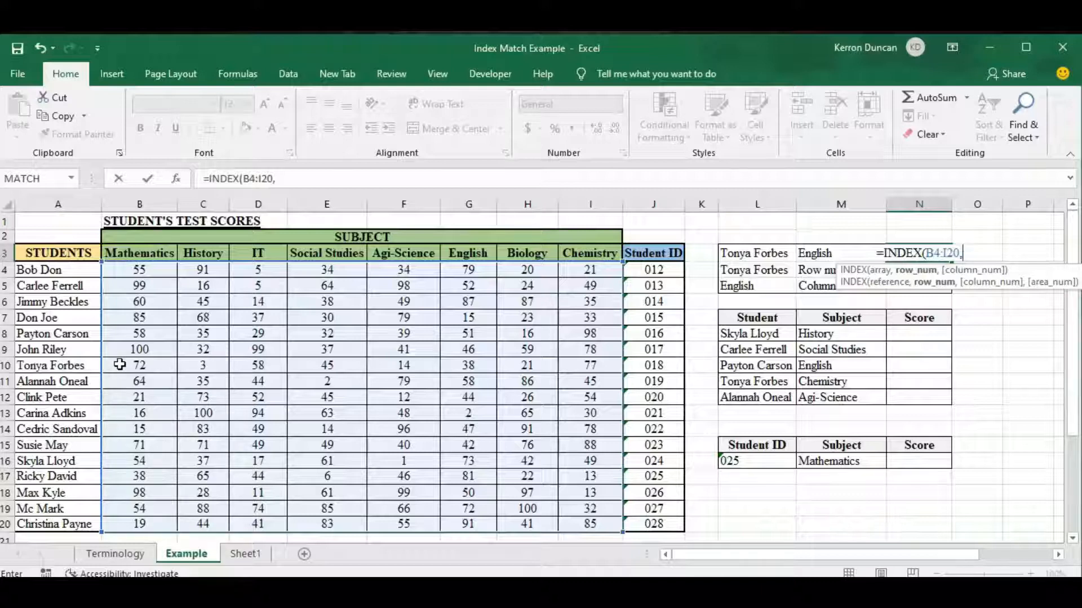
pyautogui.write('7,')
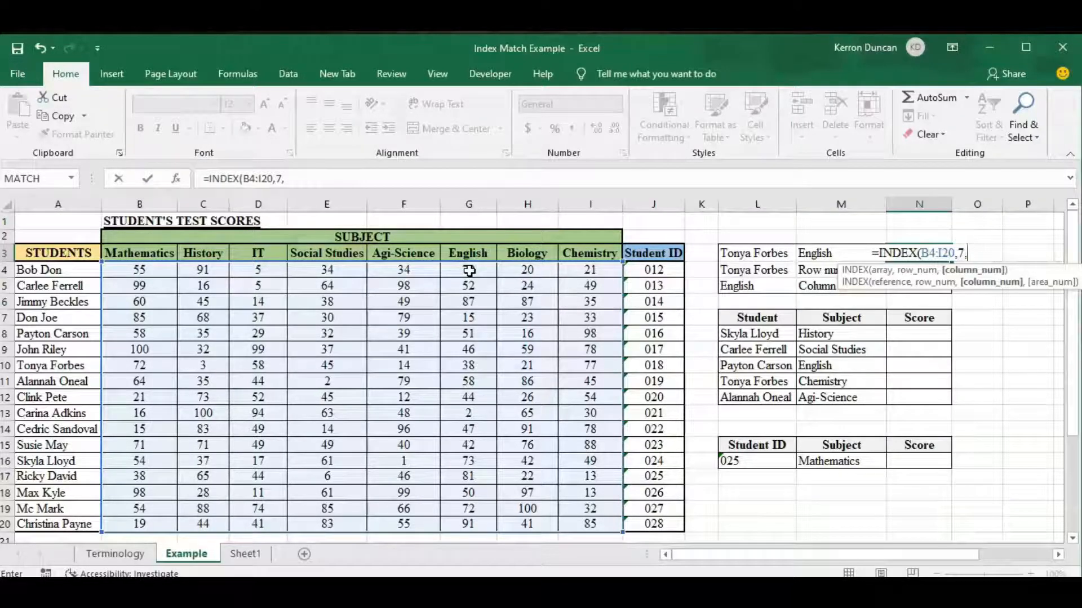
pyautogui.write('6')
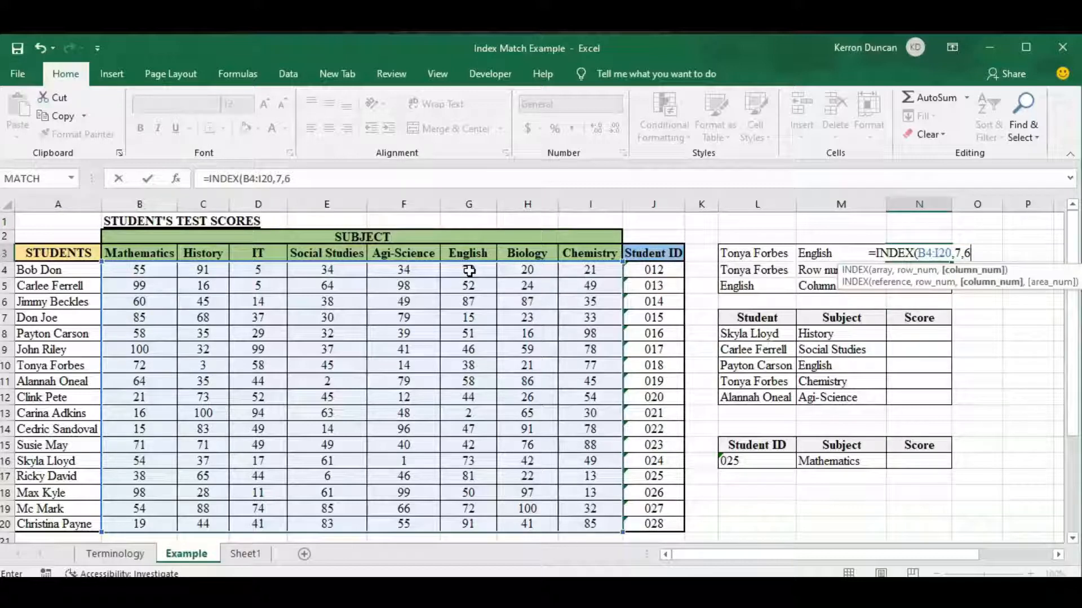
pyautogui.write(')')
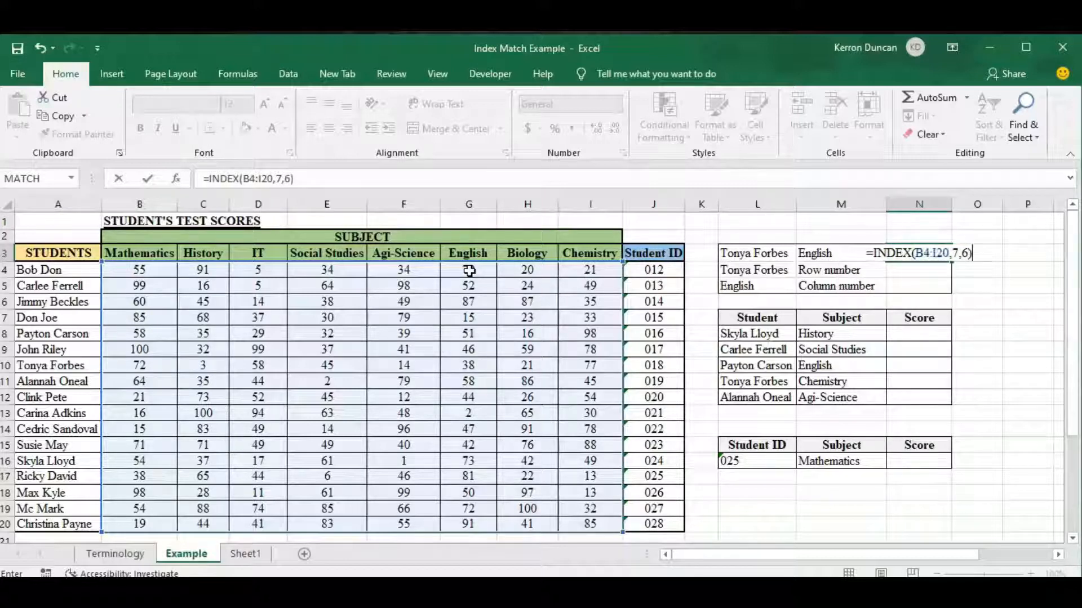
pyautogui.press('Return')
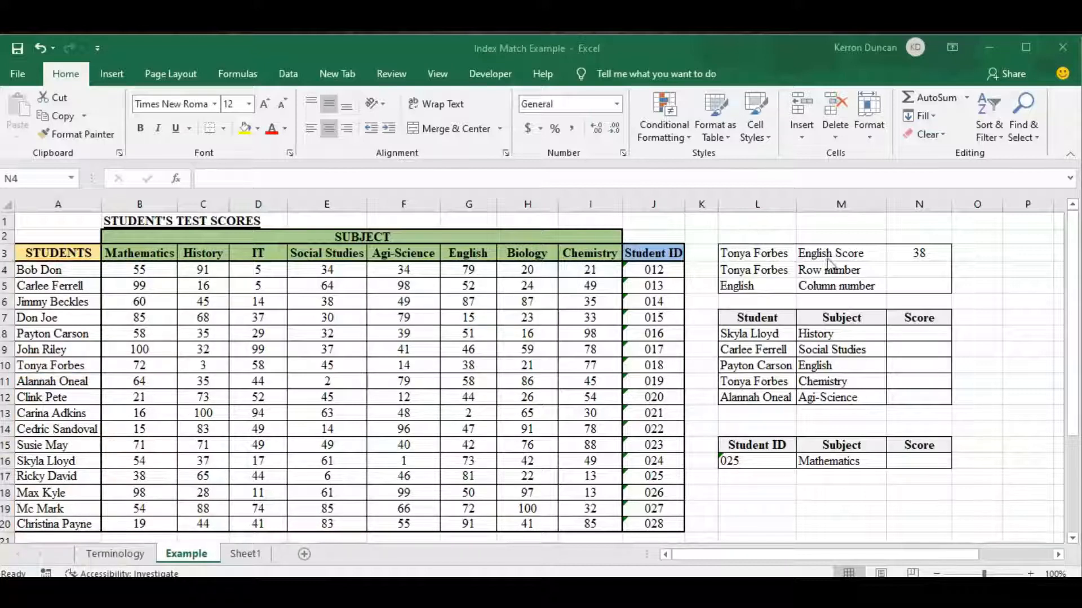
# Step: Enter =MATCH(L4,A4:A20,0) in cell N4 to find the student's row number with an exact match
pyautogui.click(890, 266)
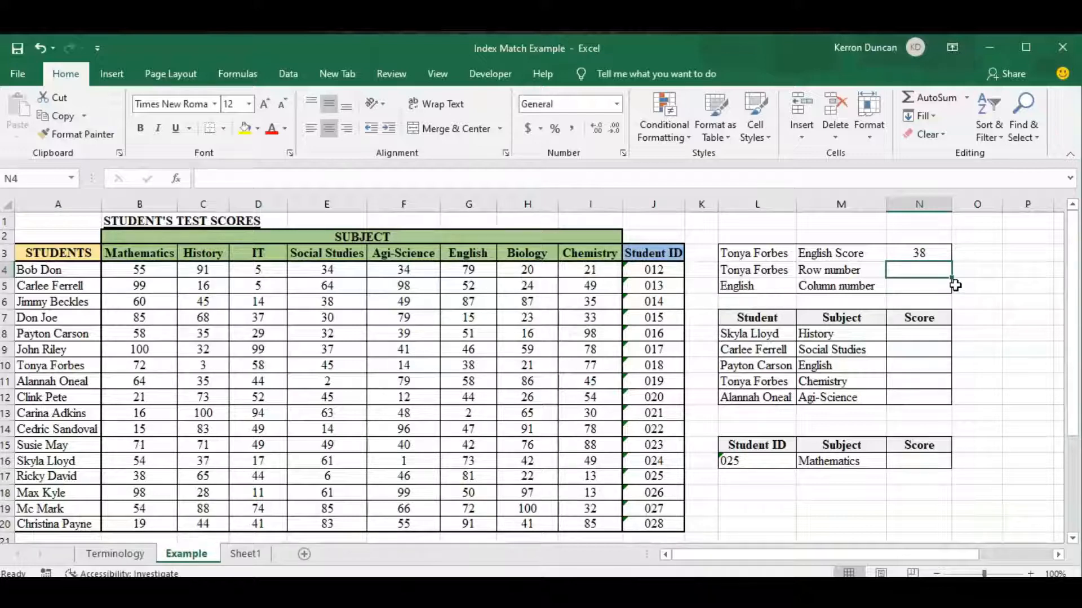
pyautogui.write('=')
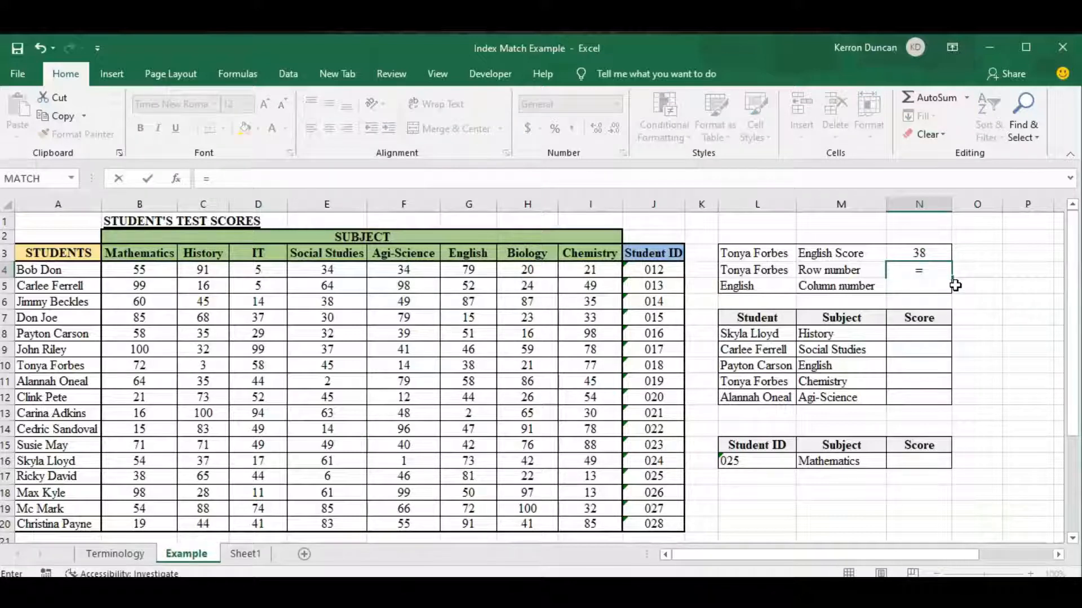
pyautogui.write('mat')
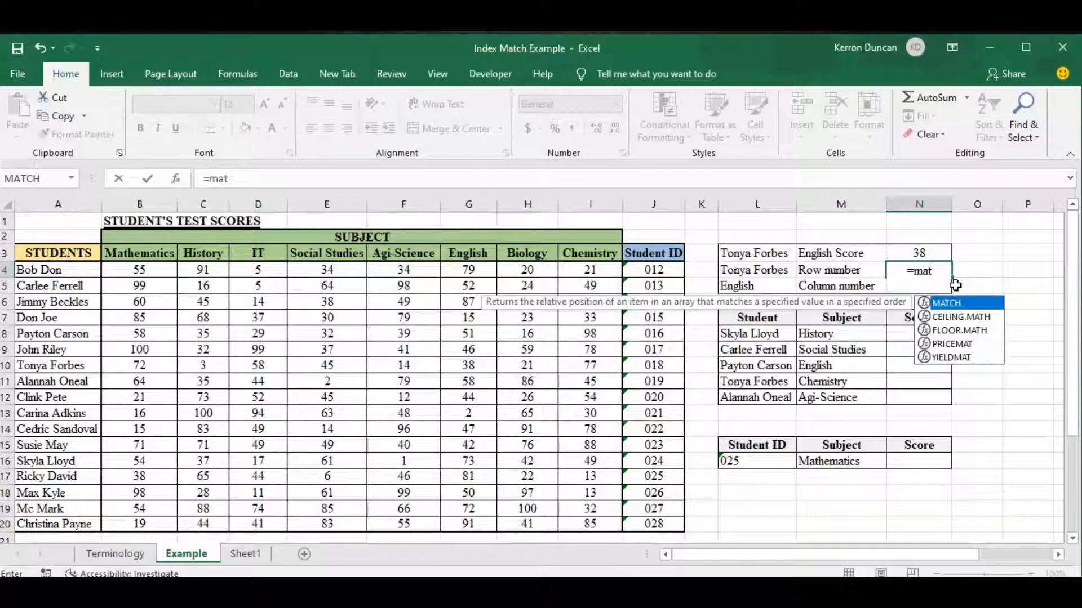
pyautogui.press('Tab')
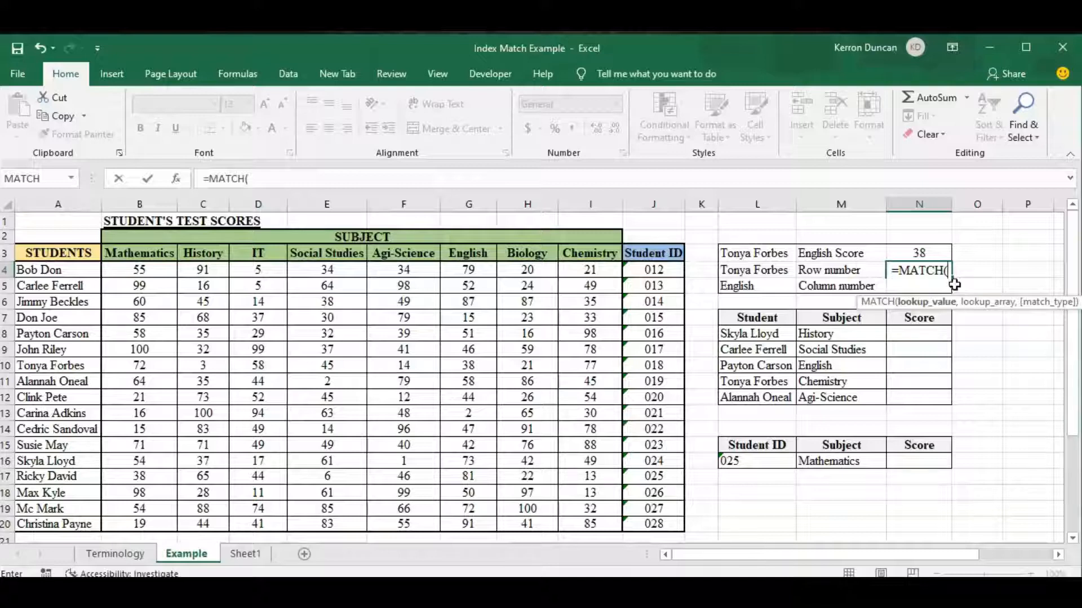
pyautogui.click(744, 269)
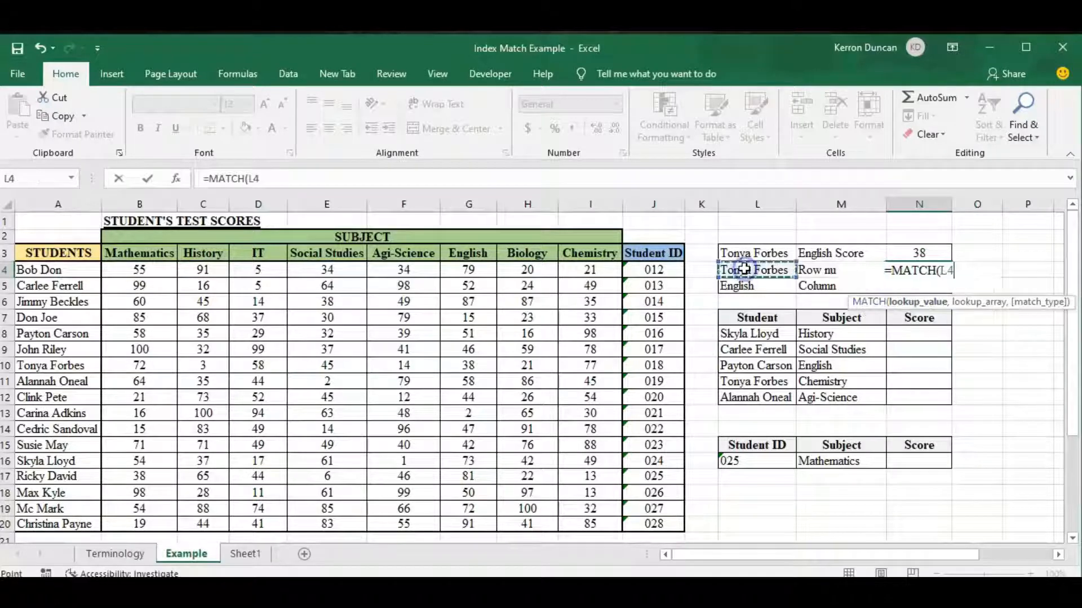
pyautogui.write(',')
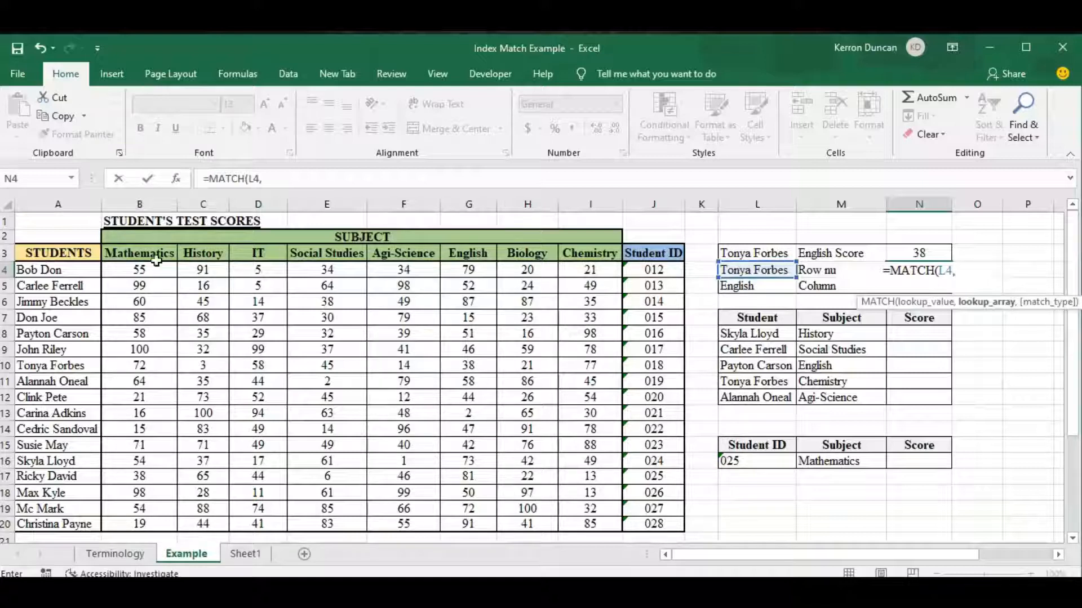
pyautogui.moveTo(56, 270); pyautogui.dragTo(75, 519)
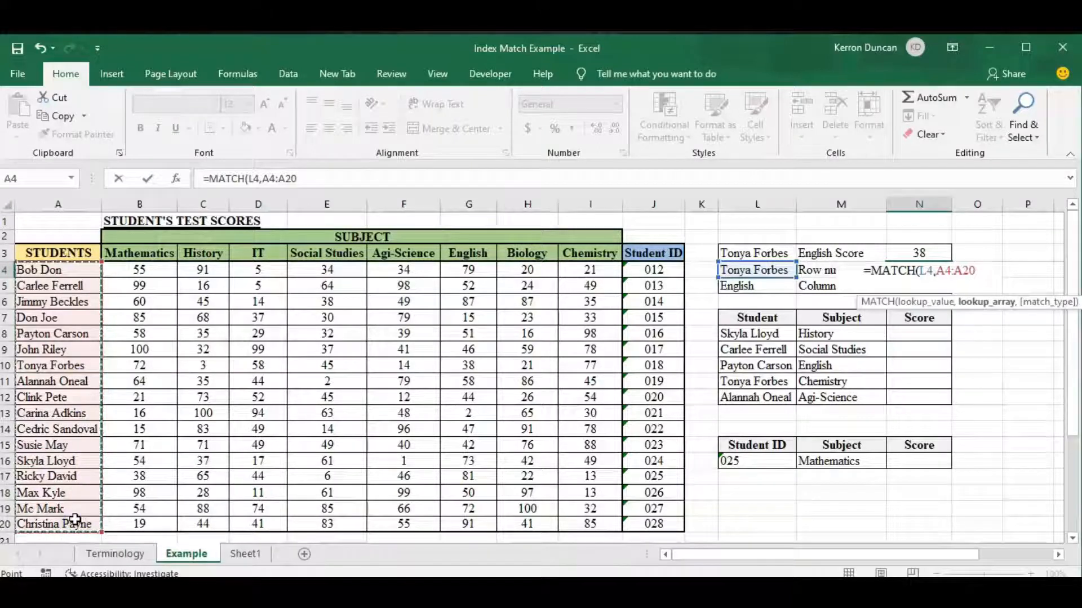
pyautogui.write(',')
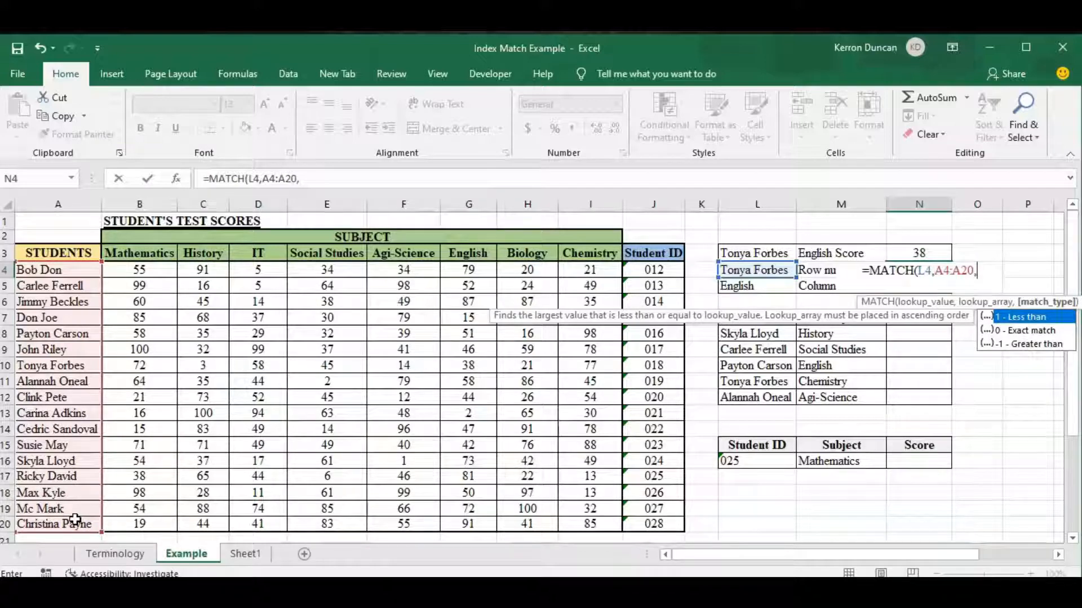
pyautogui.write('0)')
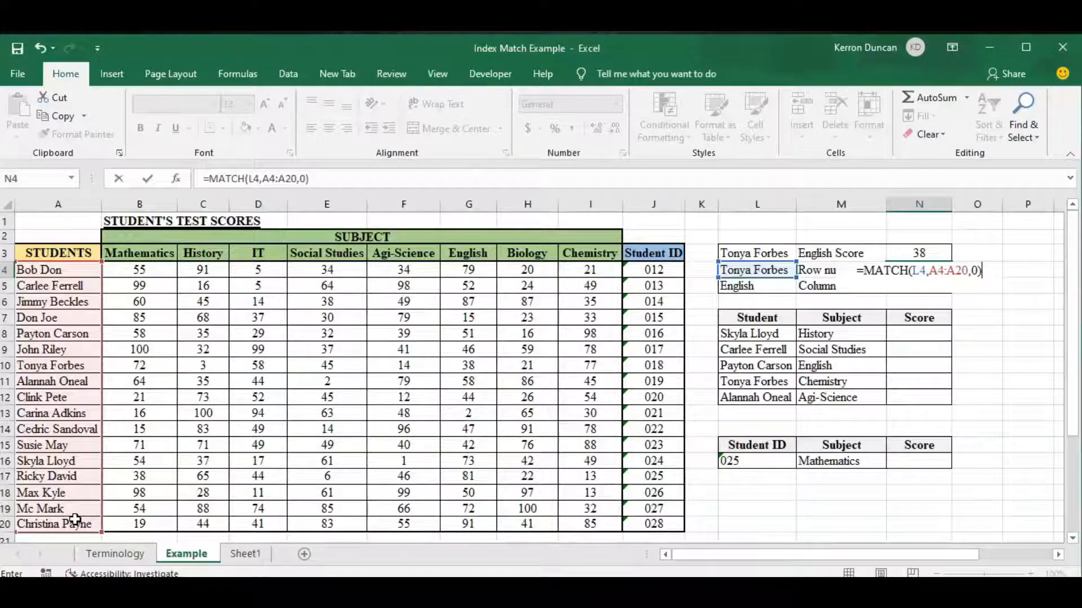
pyautogui.press('Return')
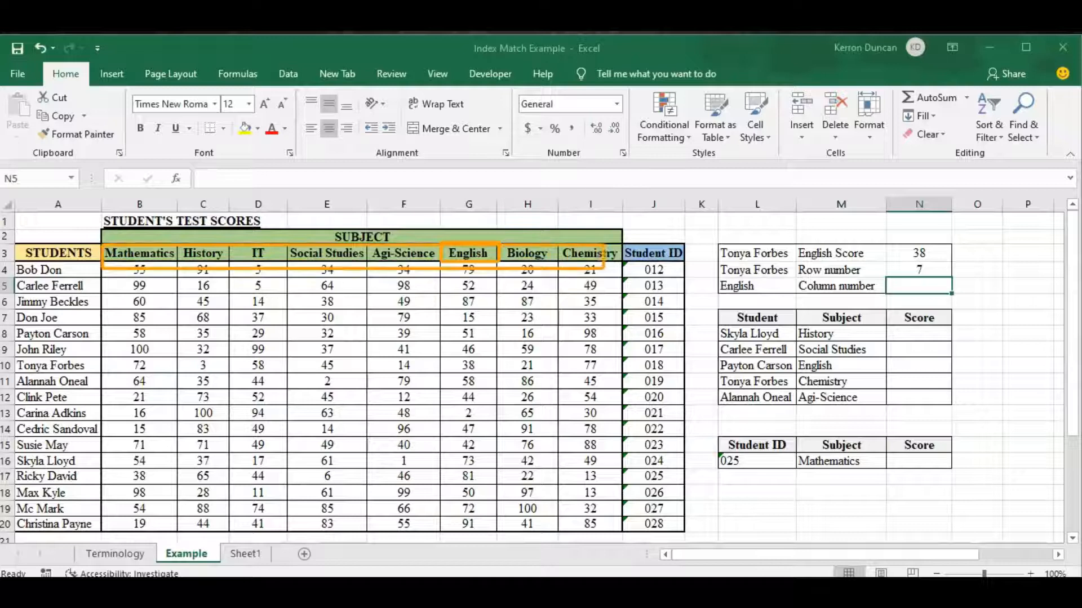
# Step: Enter =MATCH(L5,B3:I3,0) in cell N5 to find the English column number with an exact match
pyautogui.press('Escape')
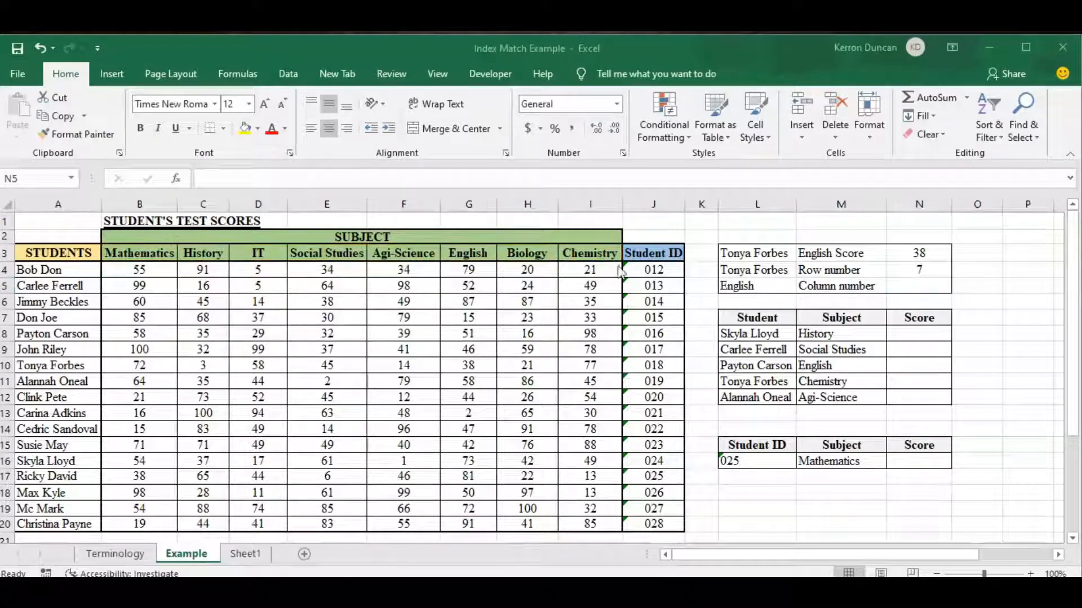
pyautogui.click(915, 286)
pyautogui.write('=matc')
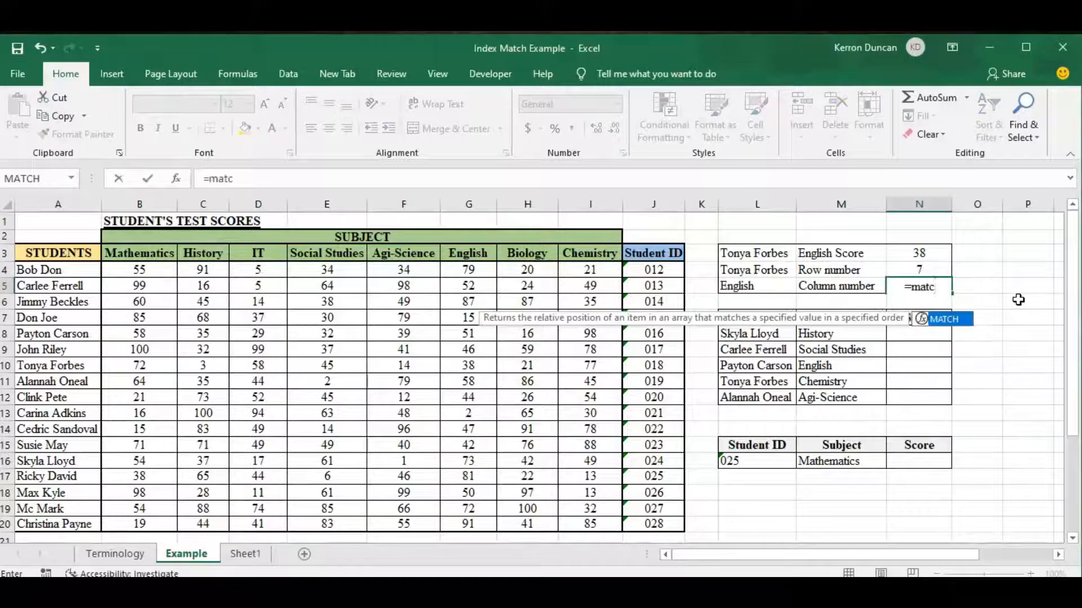
pyautogui.press('Tab')
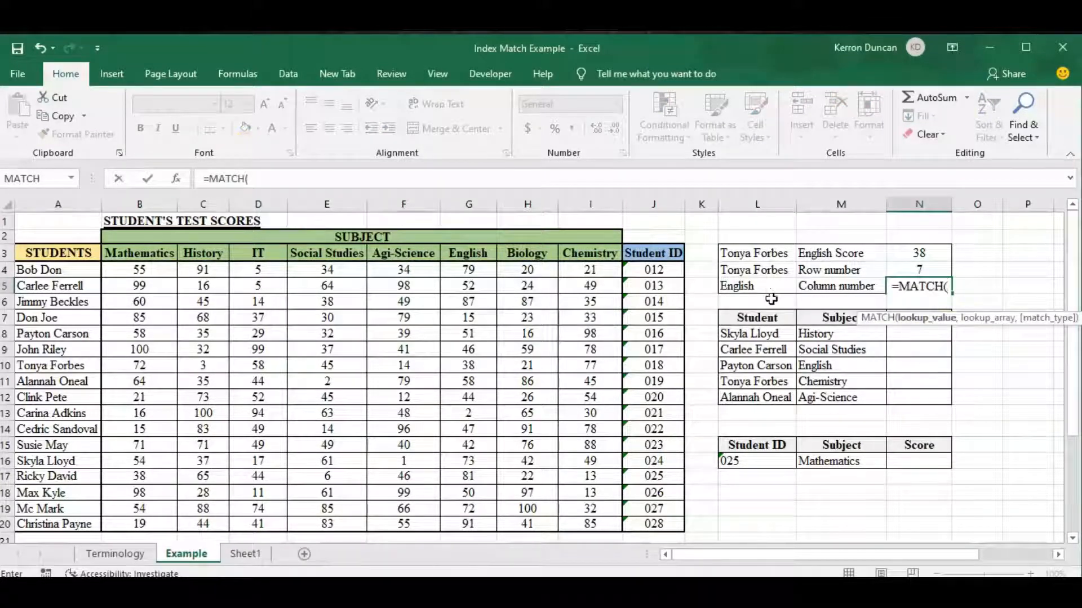
pyautogui.click(750, 286)
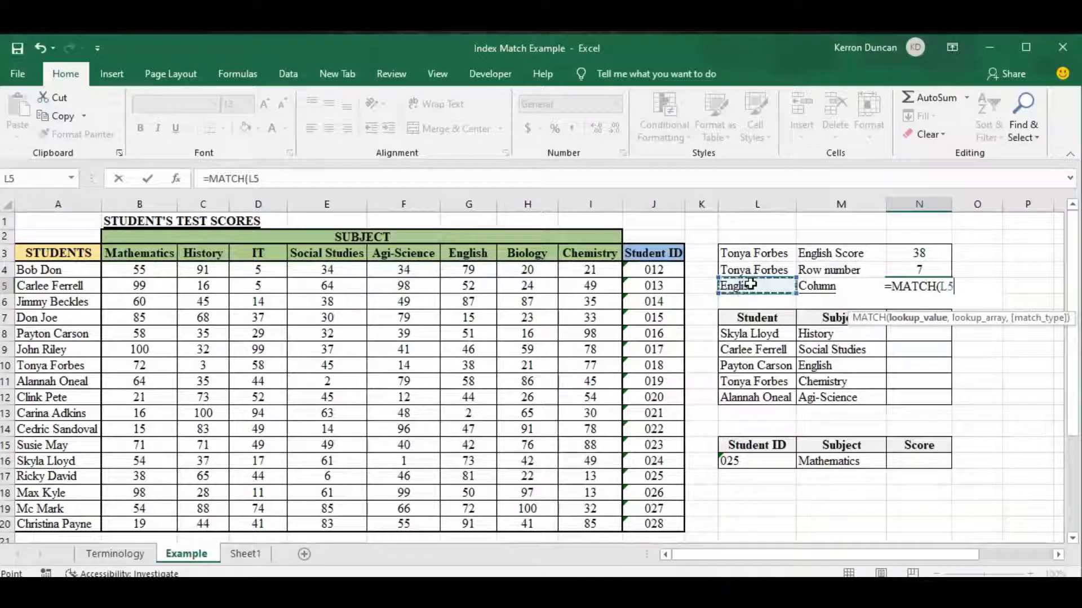
pyautogui.write(',')
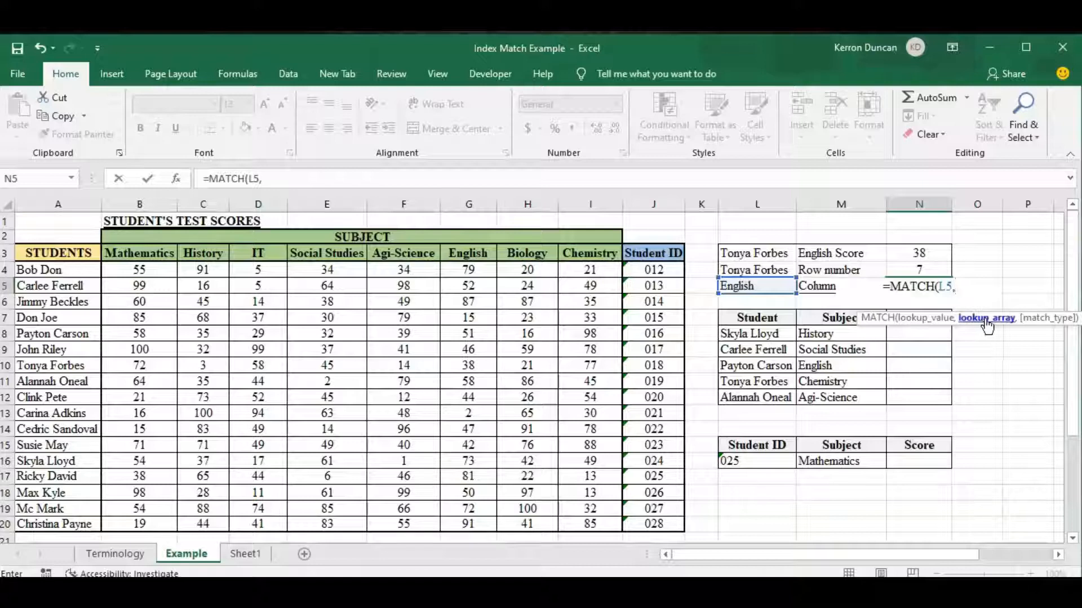
pyautogui.moveTo(137, 253); pyautogui.dragTo(580, 254)
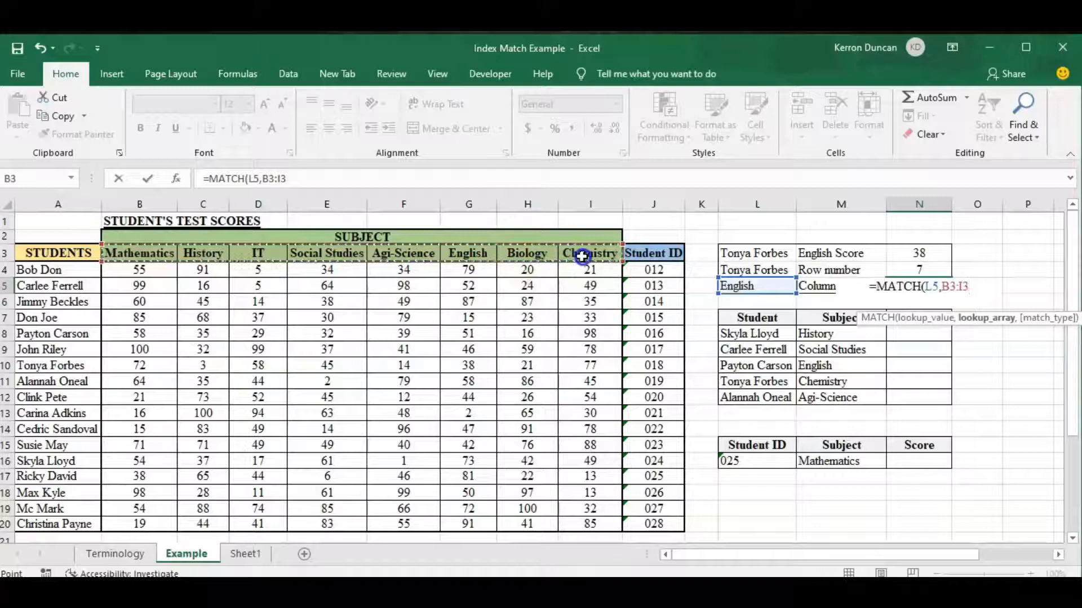
pyautogui.write(',')
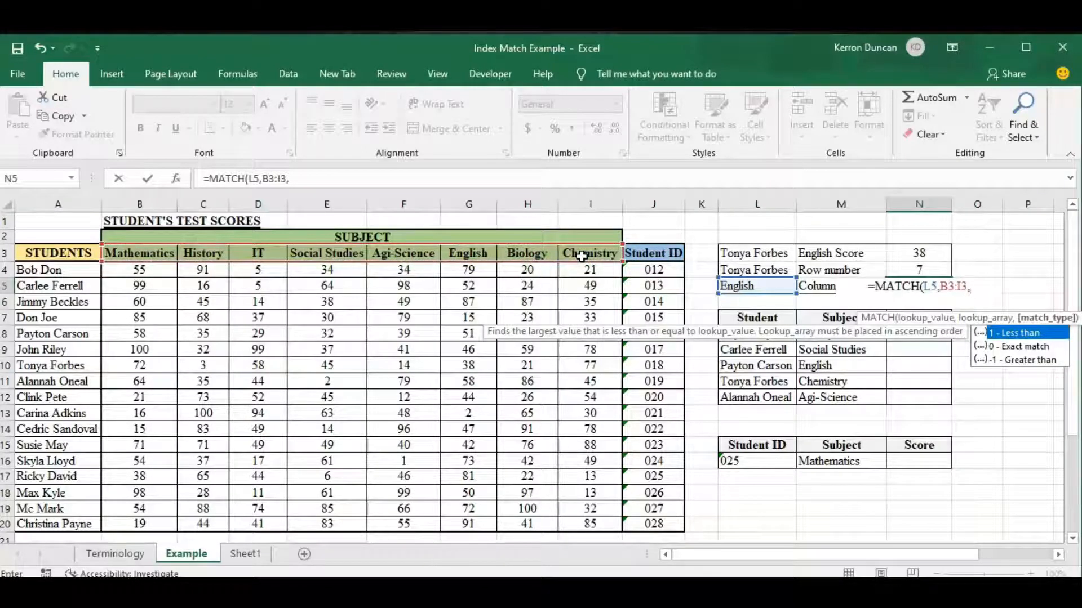
pyautogui.write('0)')
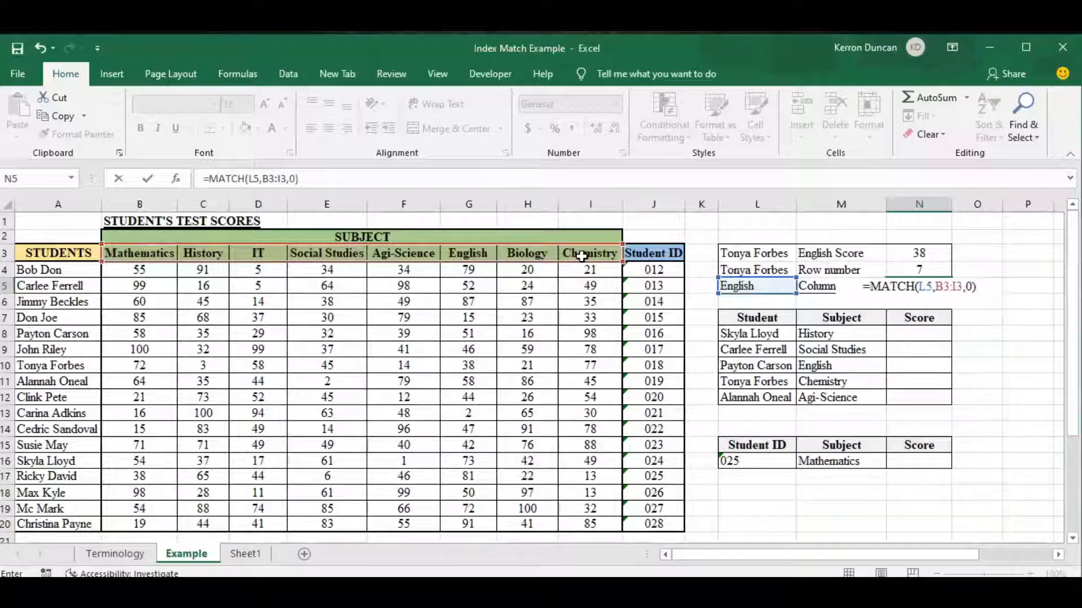
pyautogui.press('Return')
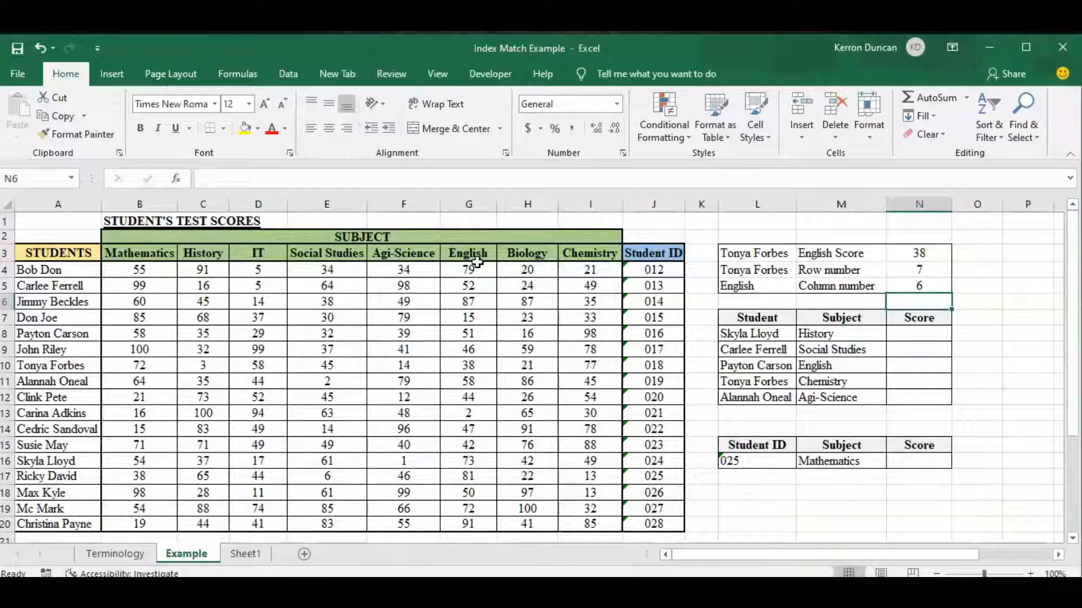
# Step: Widen column N to about two and a half times its width
pyautogui.click(936, 283)
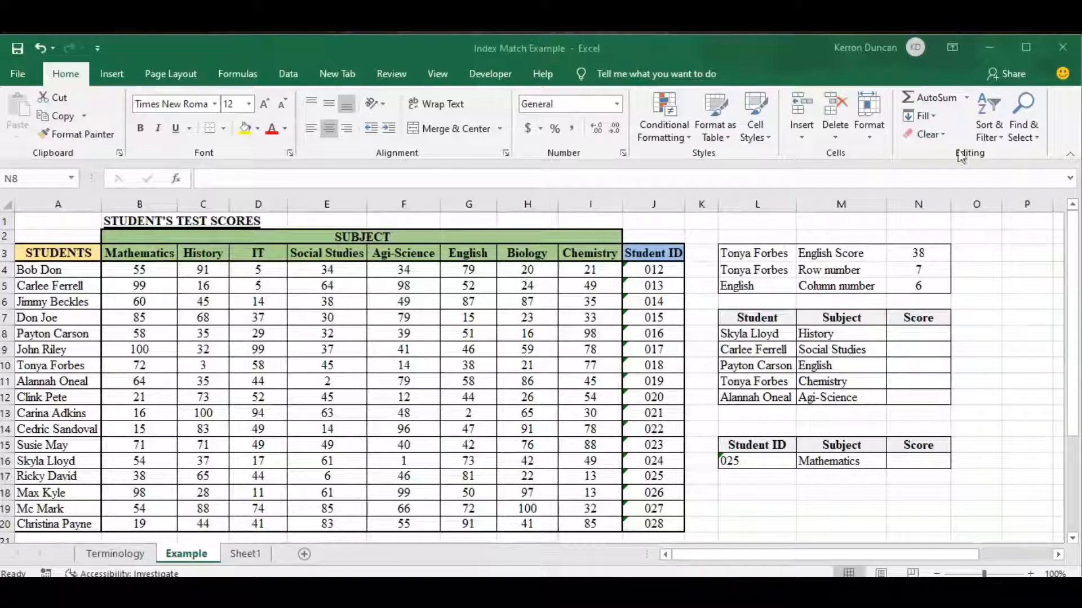
pyautogui.click(919, 197)
pyautogui.moveTo(950, 205); pyautogui.dragTo(1045, 203)
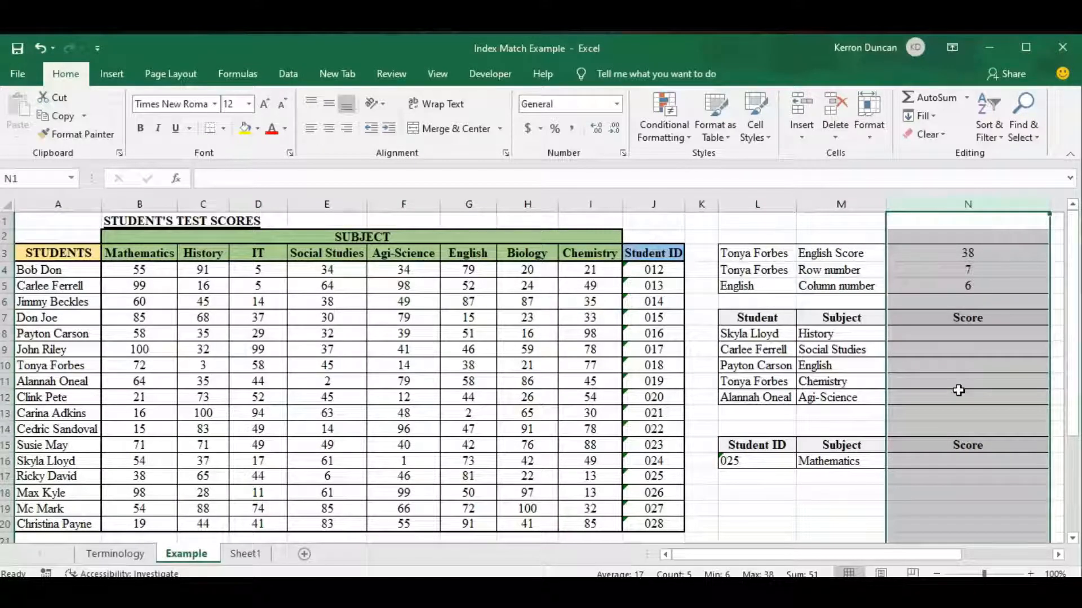
# Step: Begin an INDEX formula in cell N8 with the score range B4:I20 as its array
pyautogui.click(950, 335)
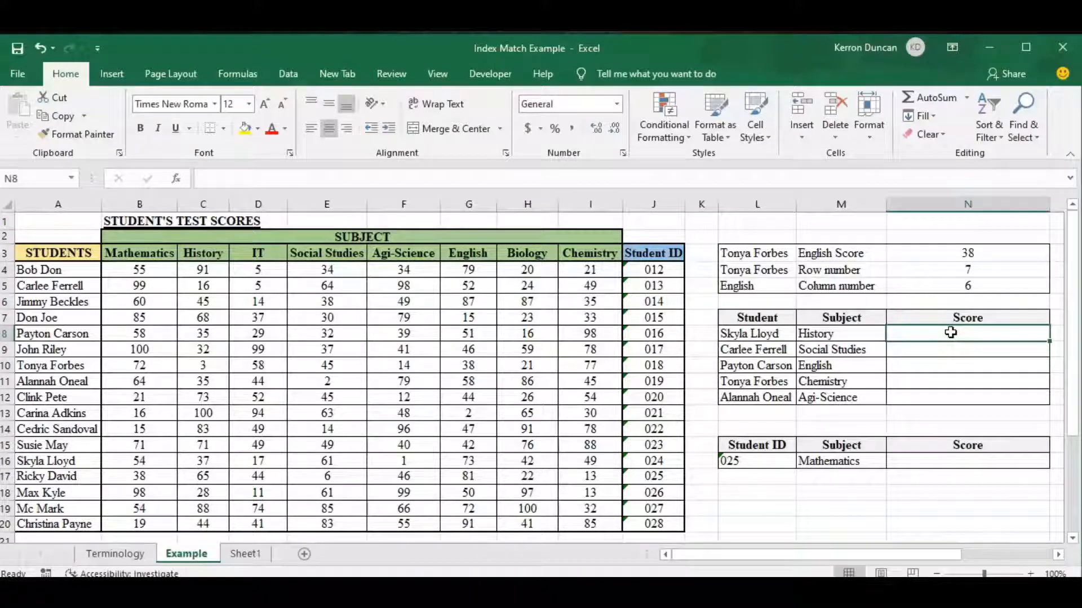
pyautogui.write('=')
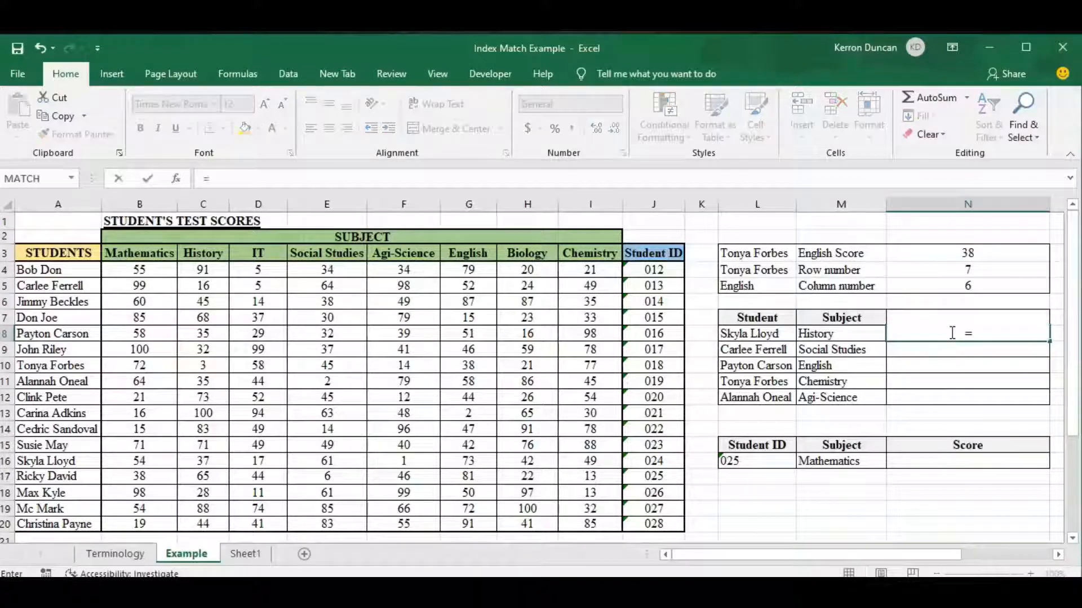
pyautogui.write('index')
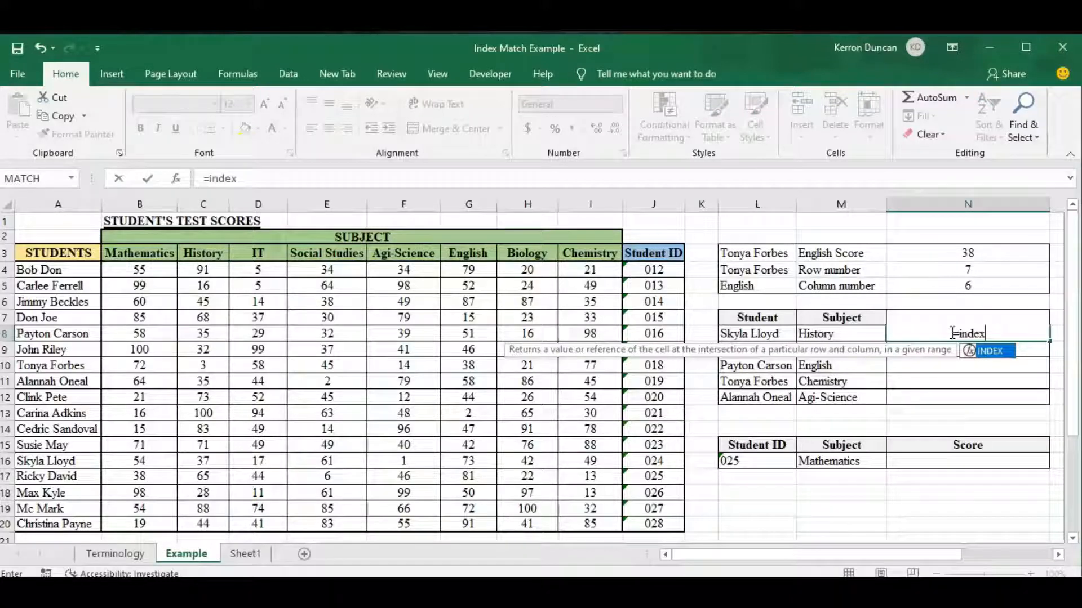
pyautogui.press('Tab')
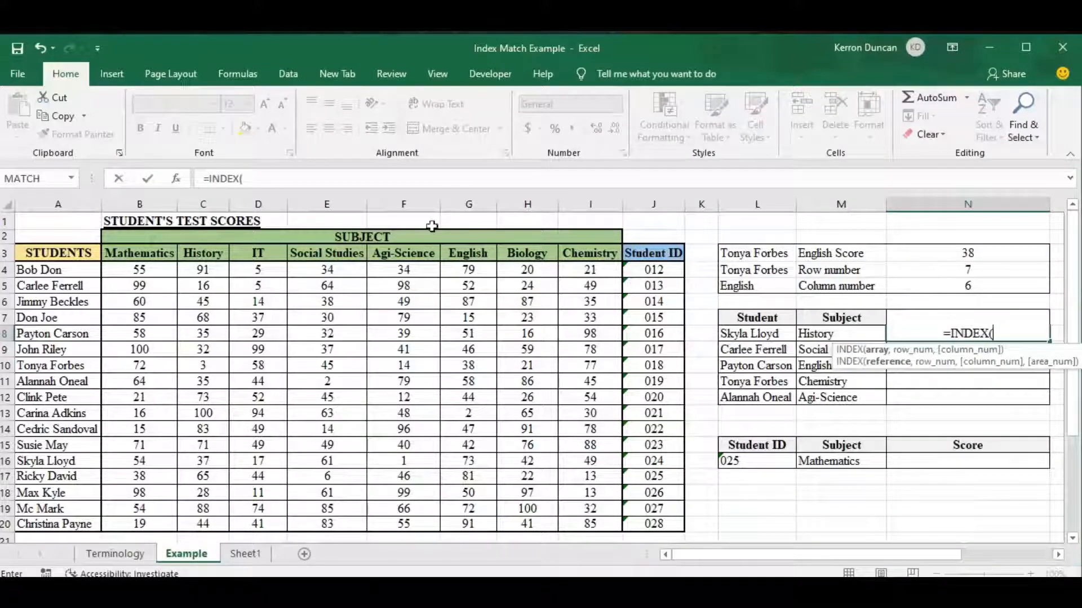
pyautogui.moveTo(128, 271); pyautogui.dragTo(593, 521)
pyautogui.write(',')
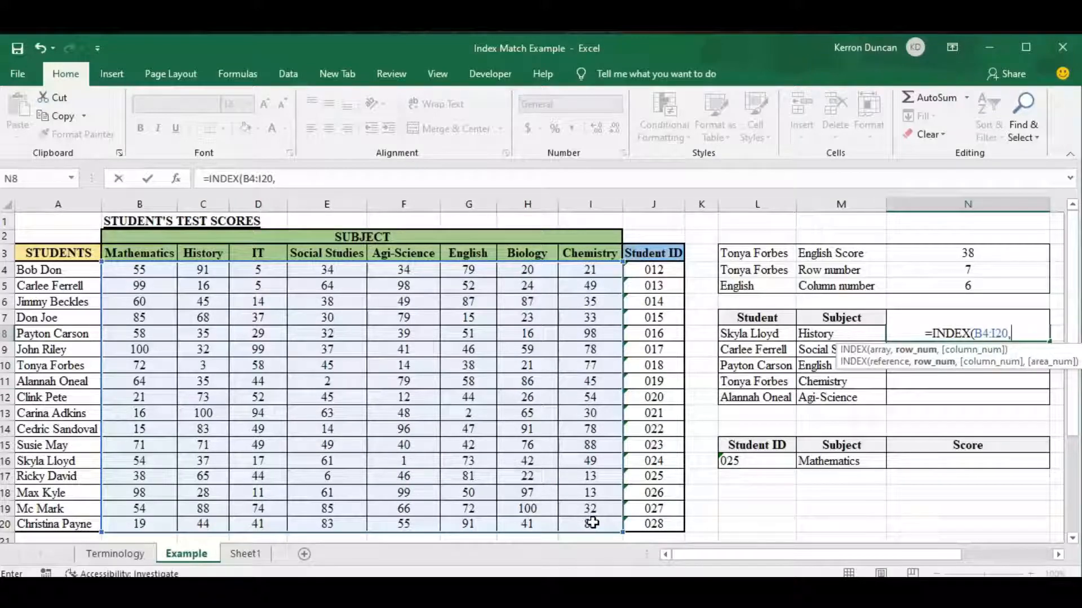
# Step: Add MATCH(L8,A4:A20,0) as the row number argument of the INDEX formula in N8
pyautogui.write('match')
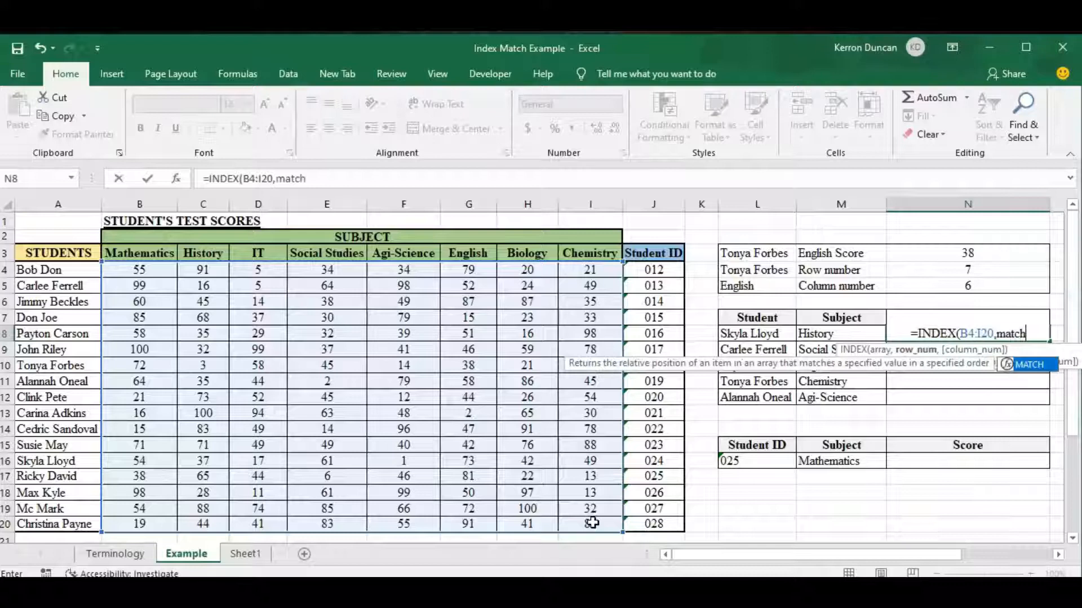
pyautogui.press('Tab')
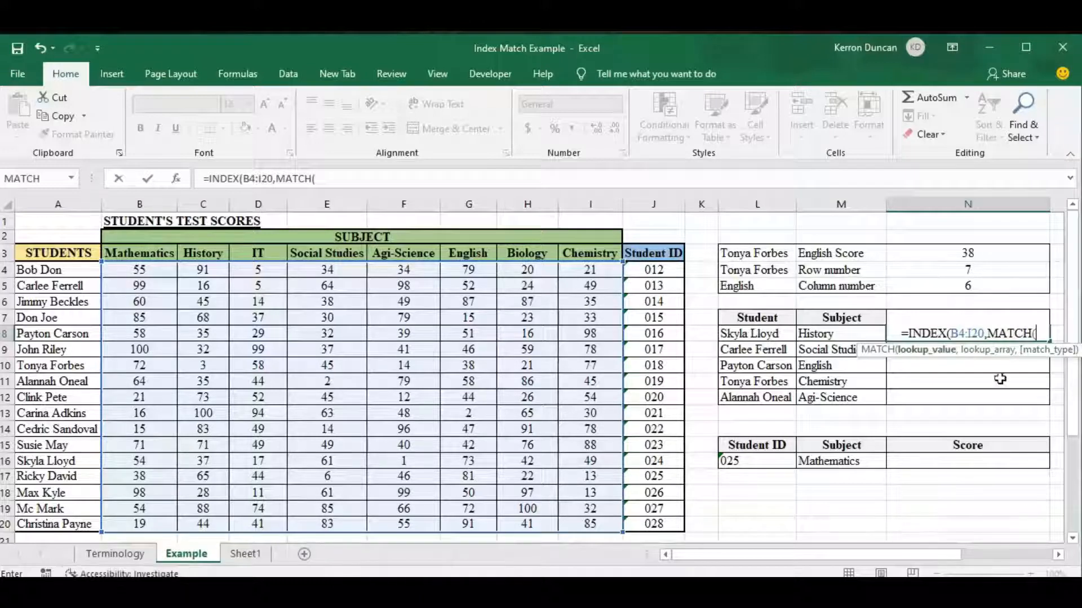
pyautogui.click(742, 335)
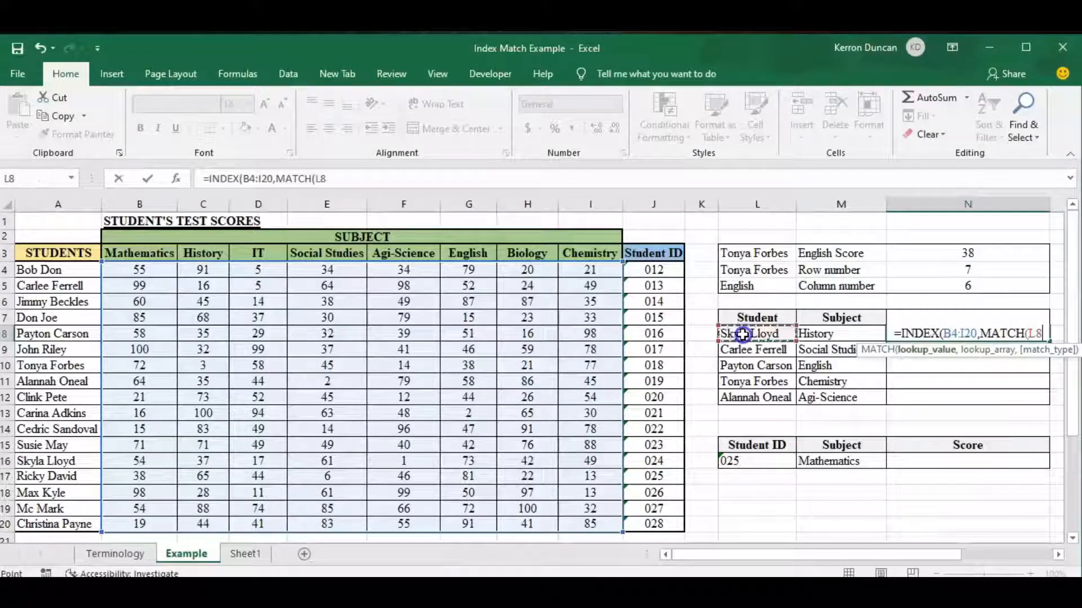
pyautogui.write(',')
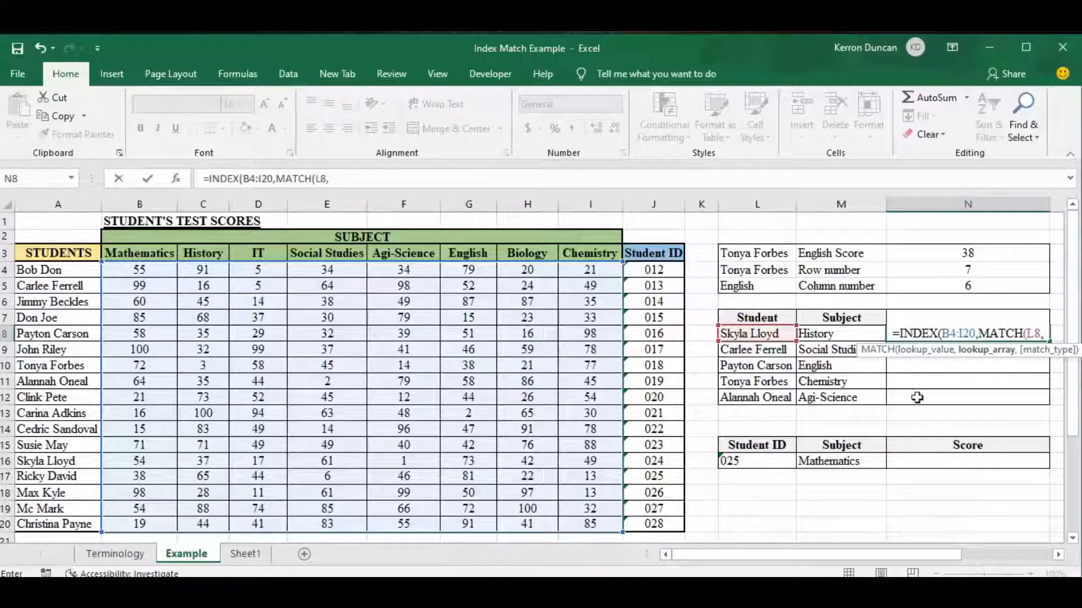
pyautogui.moveTo(49, 269); pyautogui.dragTo(69, 522)
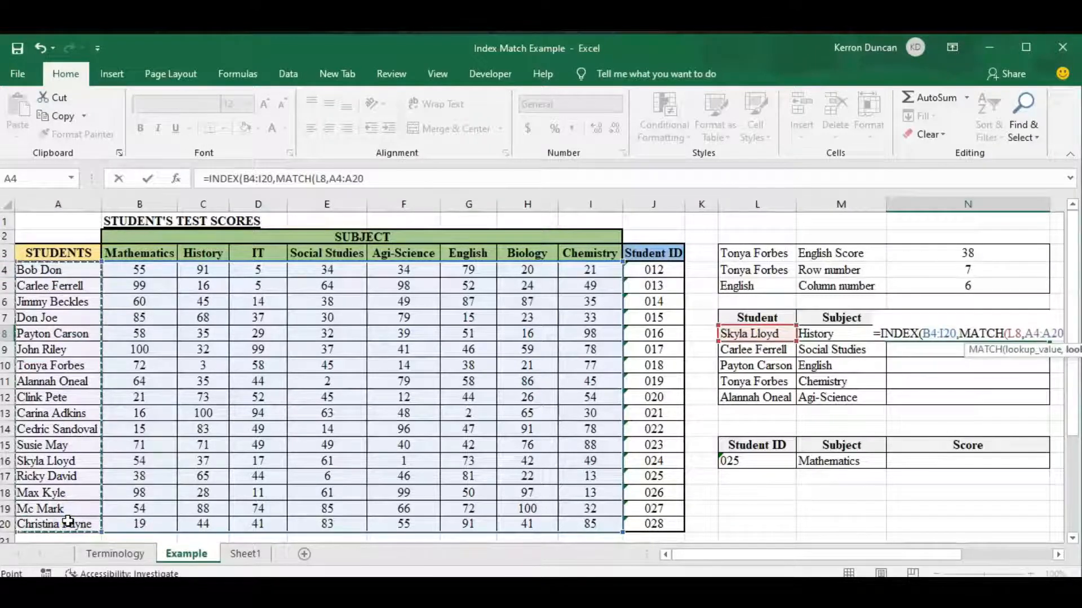
pyautogui.write(',')
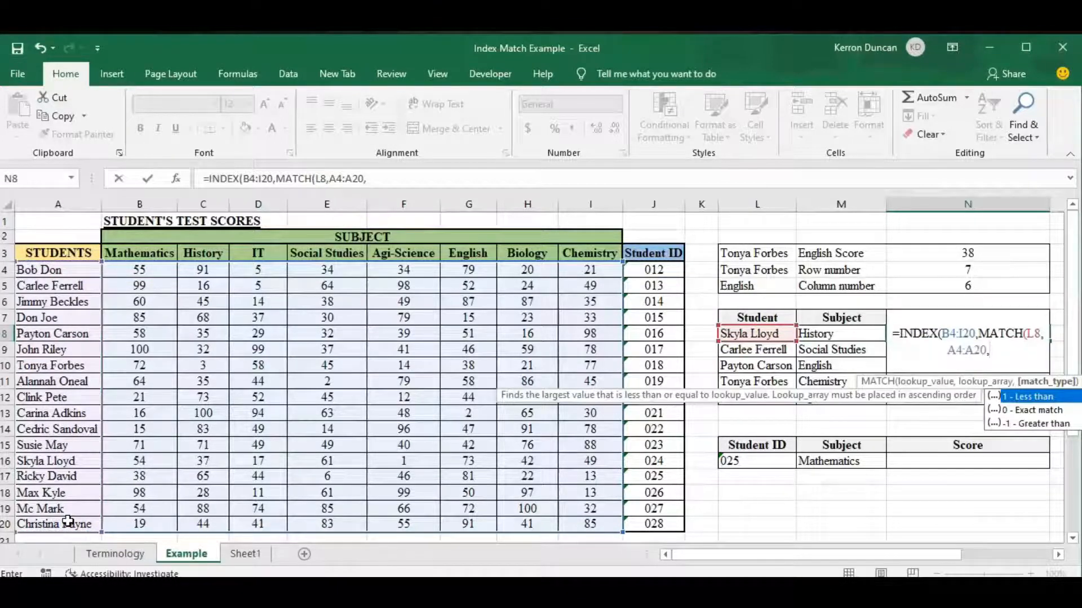
pyautogui.write('0')
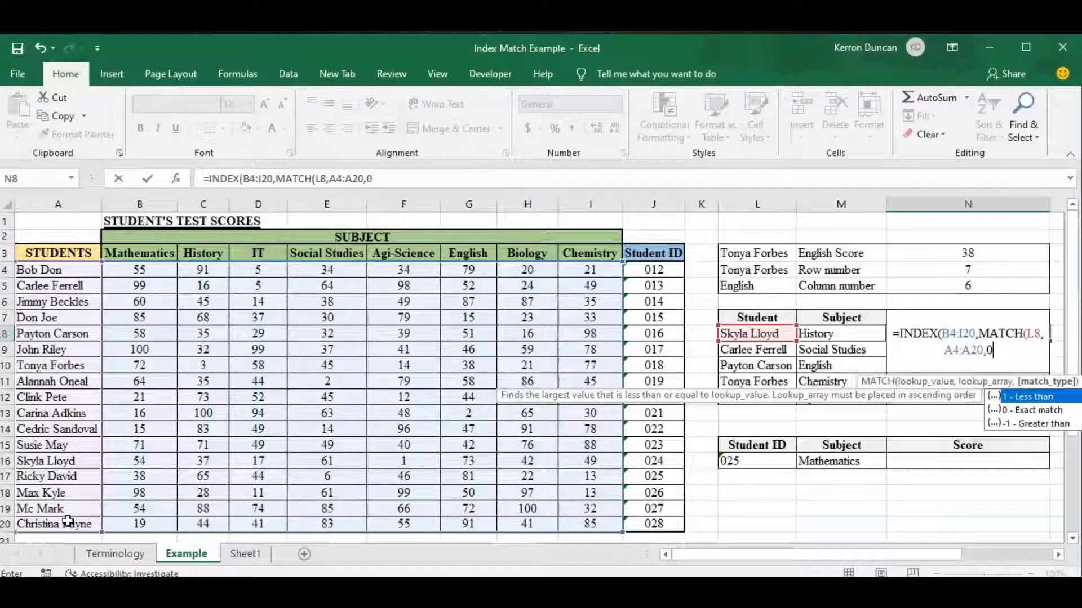
pyautogui.write(')')
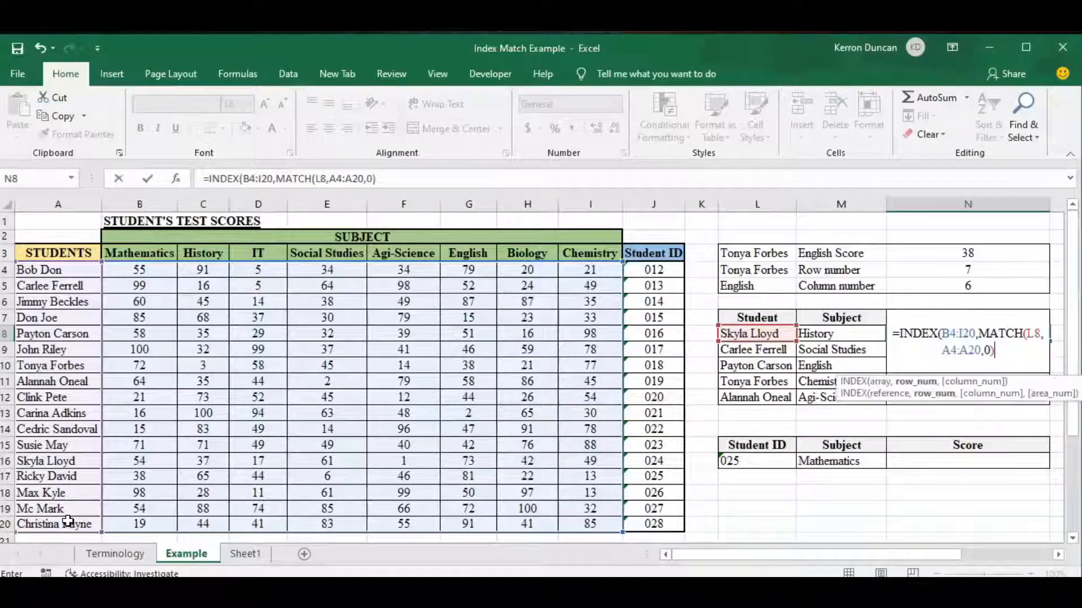
pyautogui.write(',')
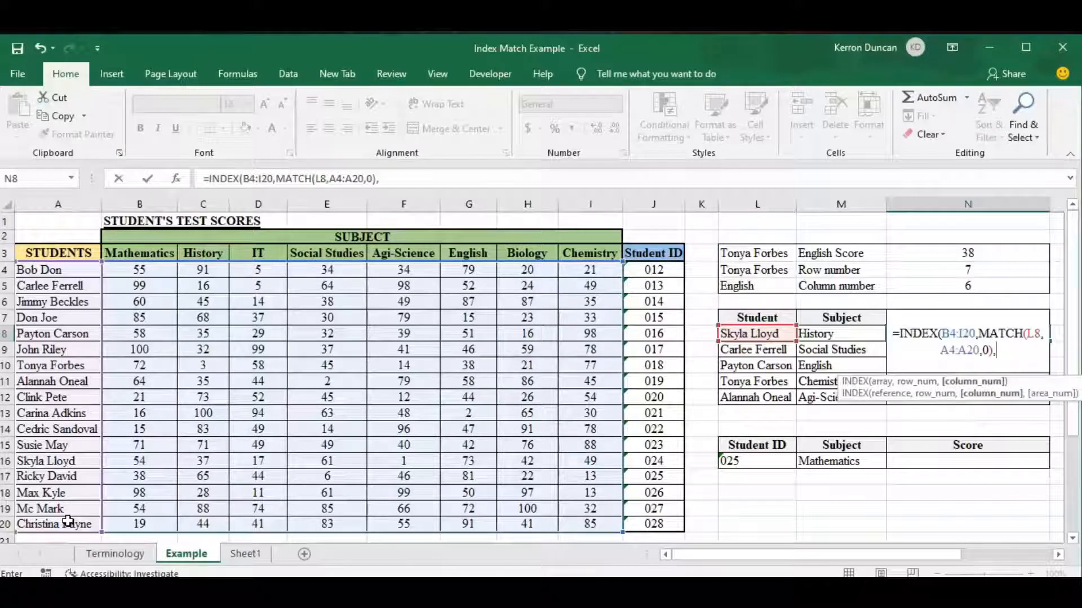
# Step: Add MATCH(M8,B3:I3,0) as the column number argument and close the INDEX formula in N8
pyautogui.write('match')
pyautogui.press('Tab')
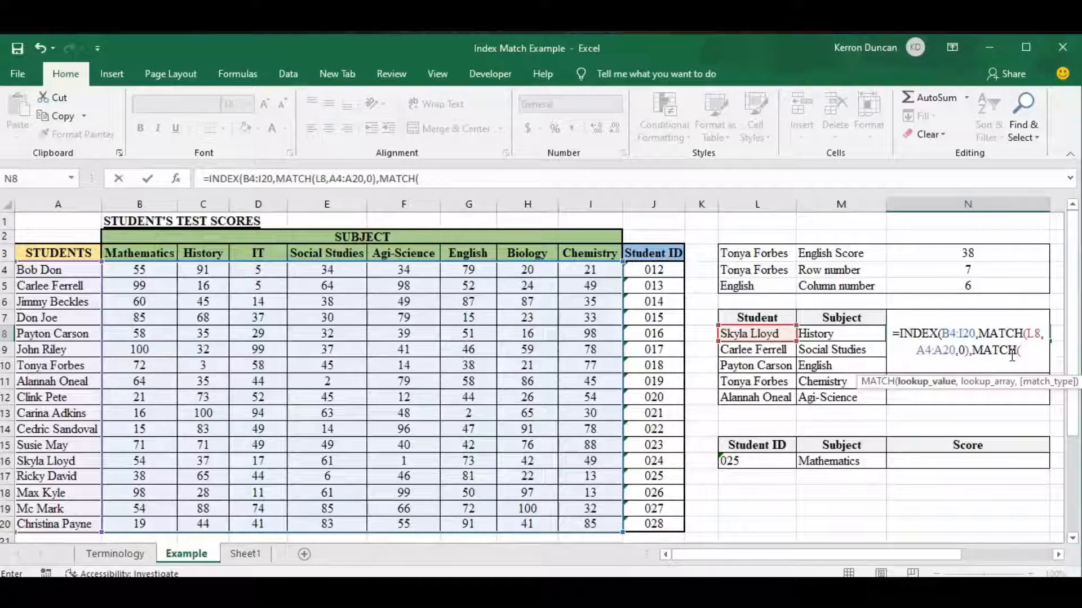
pyautogui.click(821, 334)
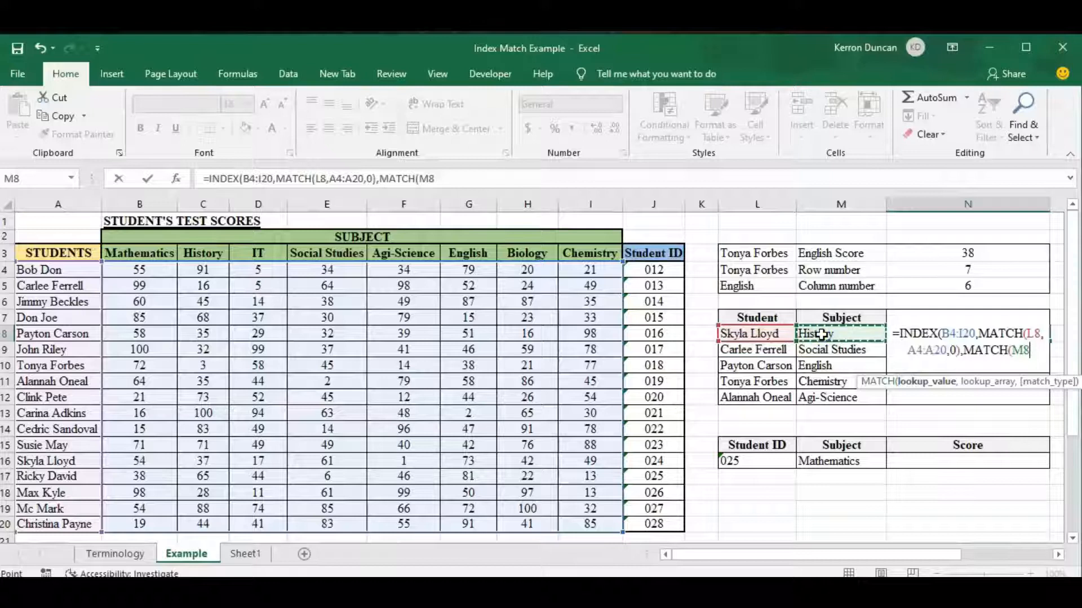
pyautogui.write(',')
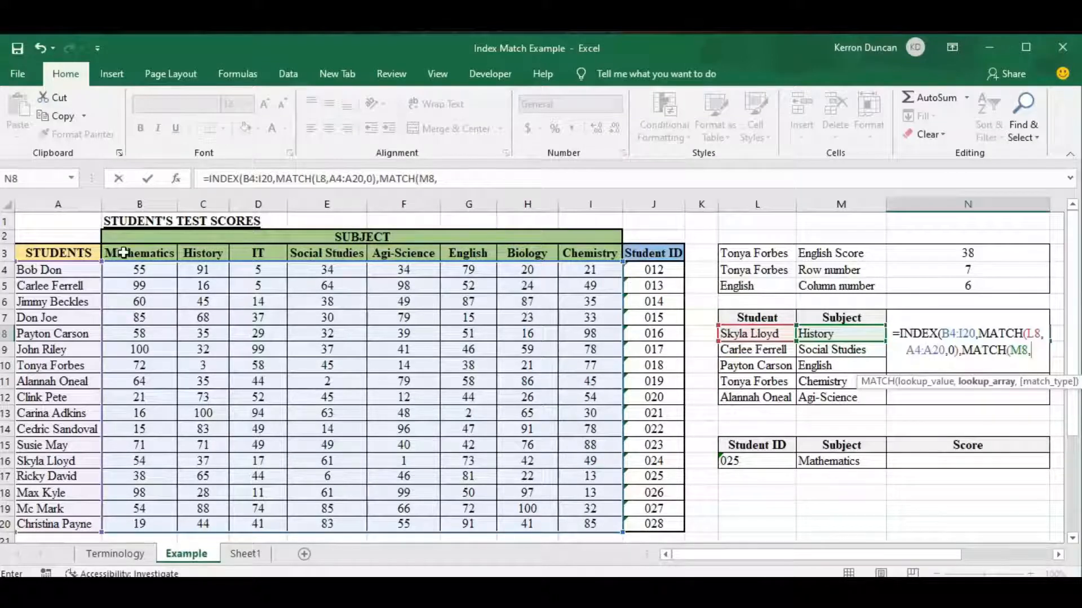
pyautogui.moveTo(123, 253); pyautogui.dragTo(580, 255)
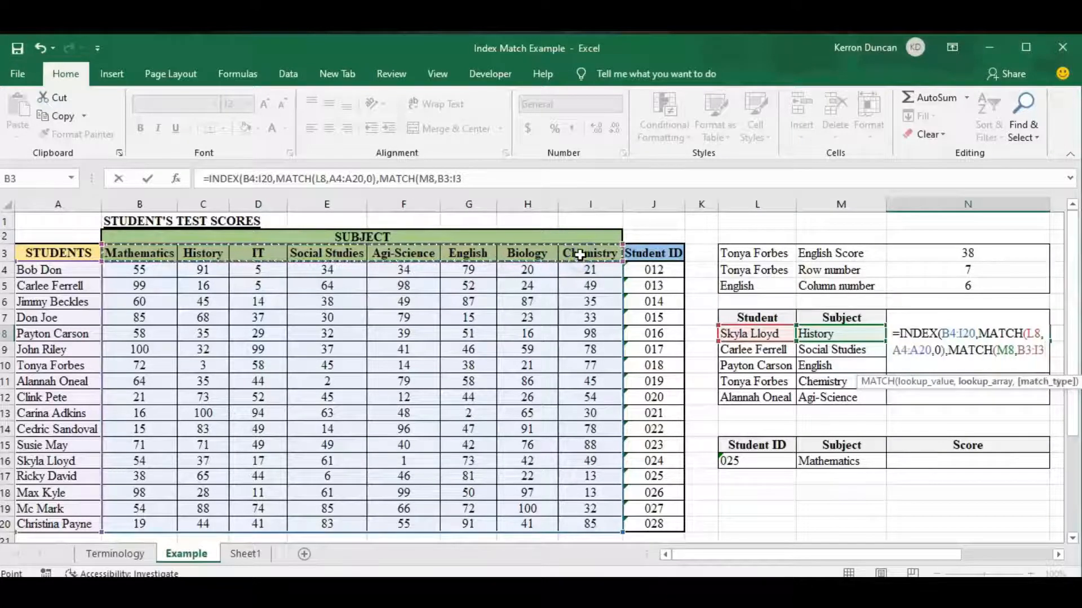
pyautogui.write(',0')
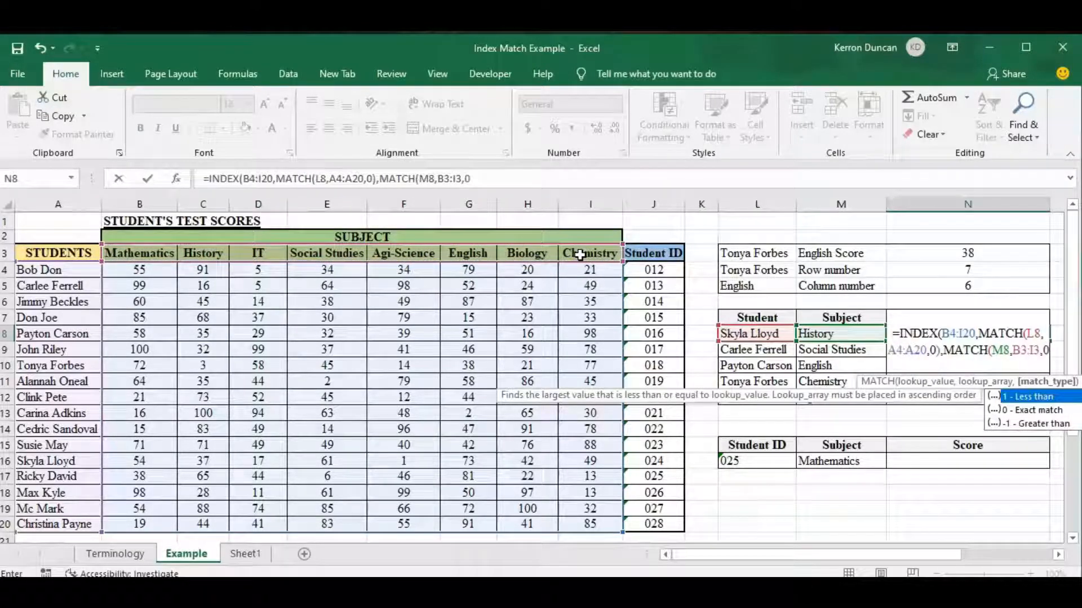
pyautogui.write(')')
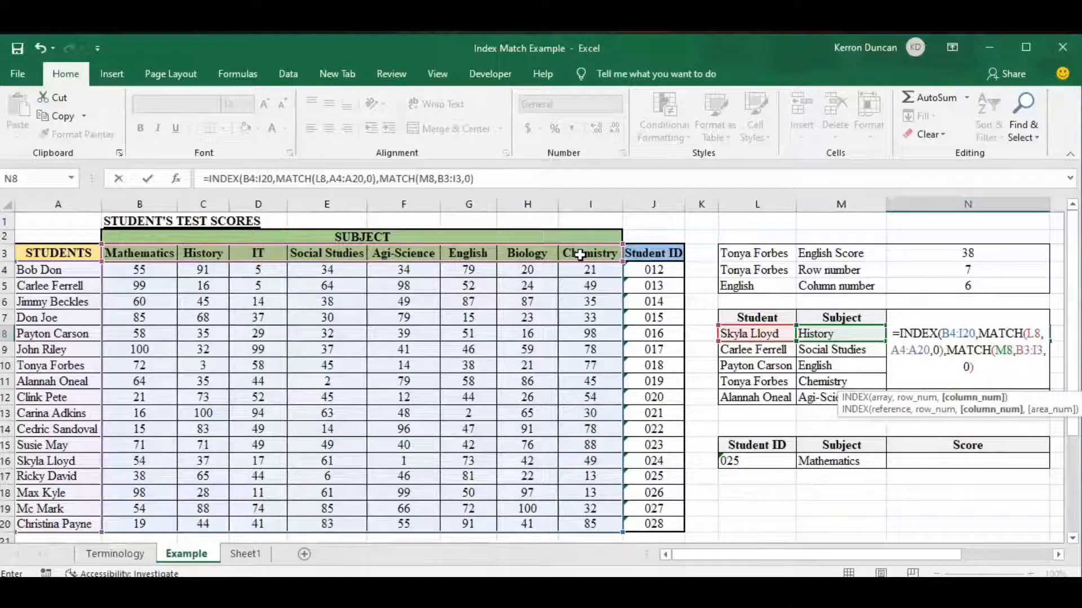
pyautogui.write(')')
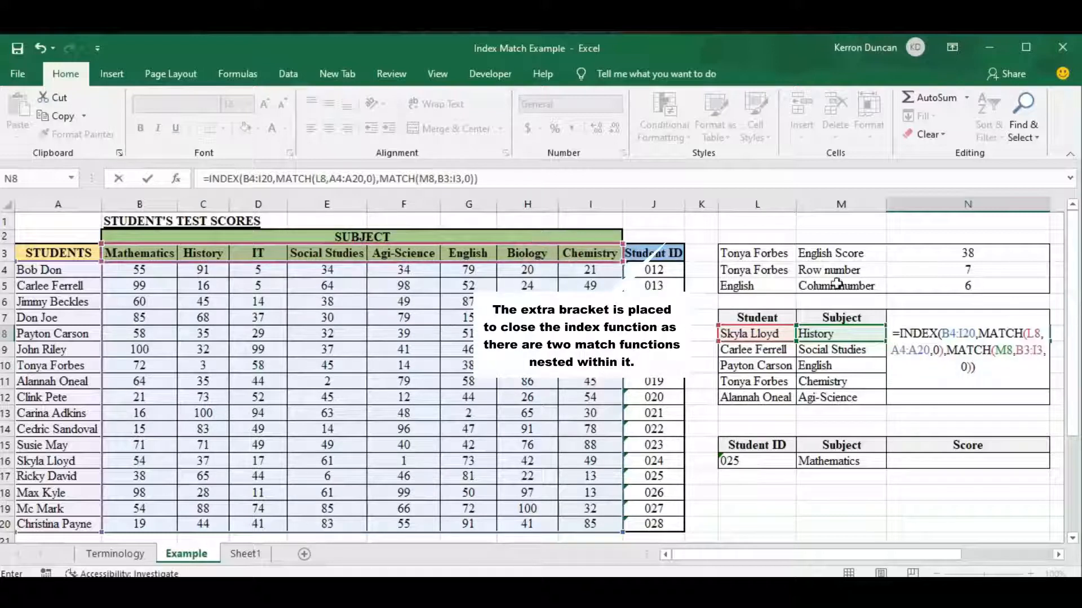
# Step: Make the ranges $B$4:$I$20, $A$4:$A$20 and $B$3:$I$3 absolute in the N8 formula and enter it
pyautogui.moveTo(965, 334); pyautogui.dragTo(952, 336)
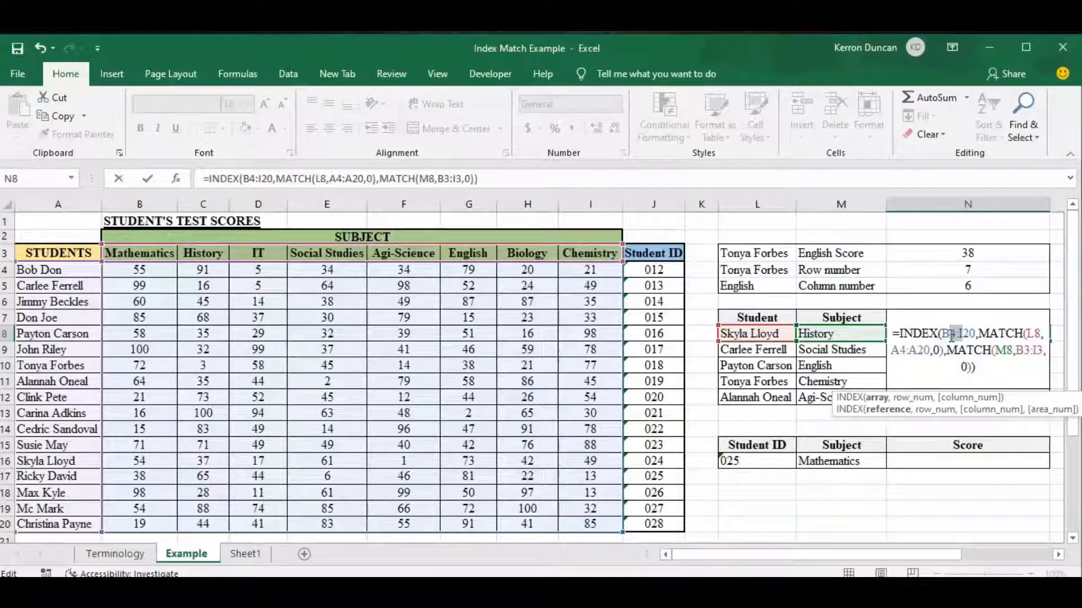
pyautogui.press('F4')
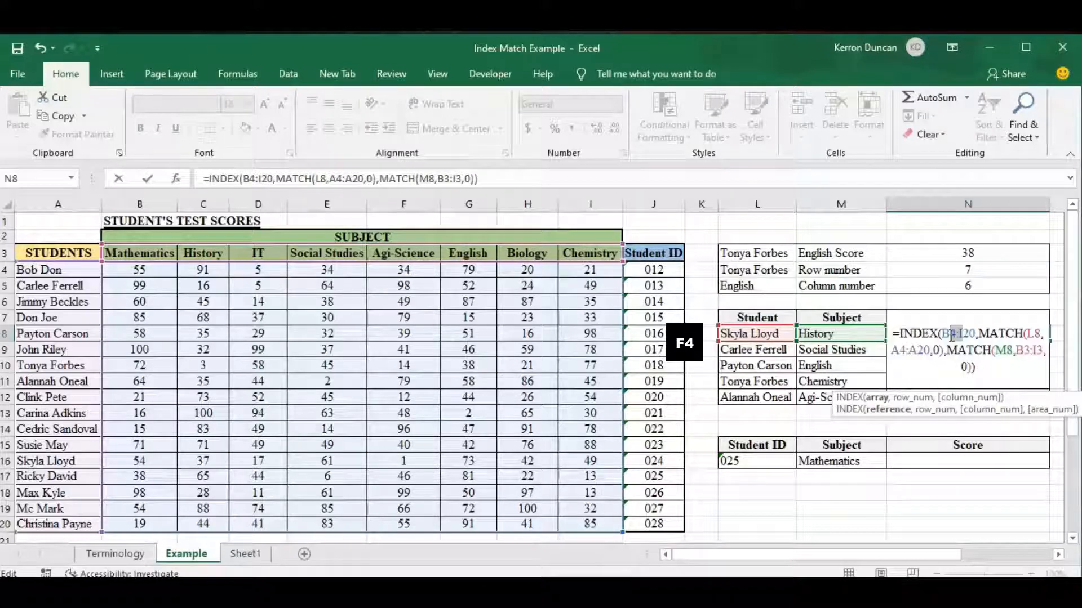
pyautogui.press('F4')
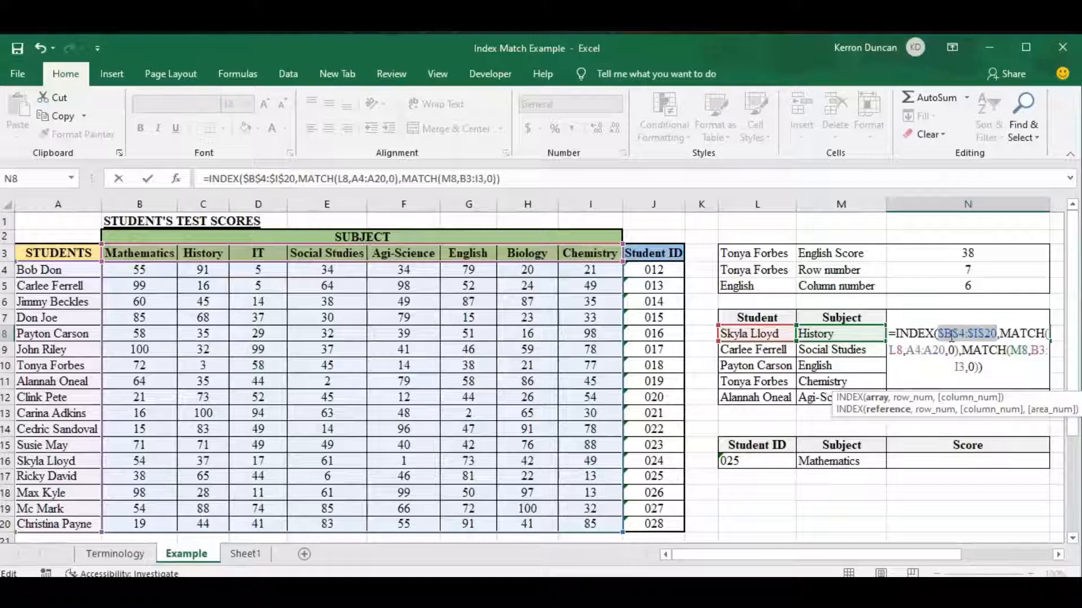
pyautogui.moveTo(932, 355); pyautogui.dragTo(913, 354)
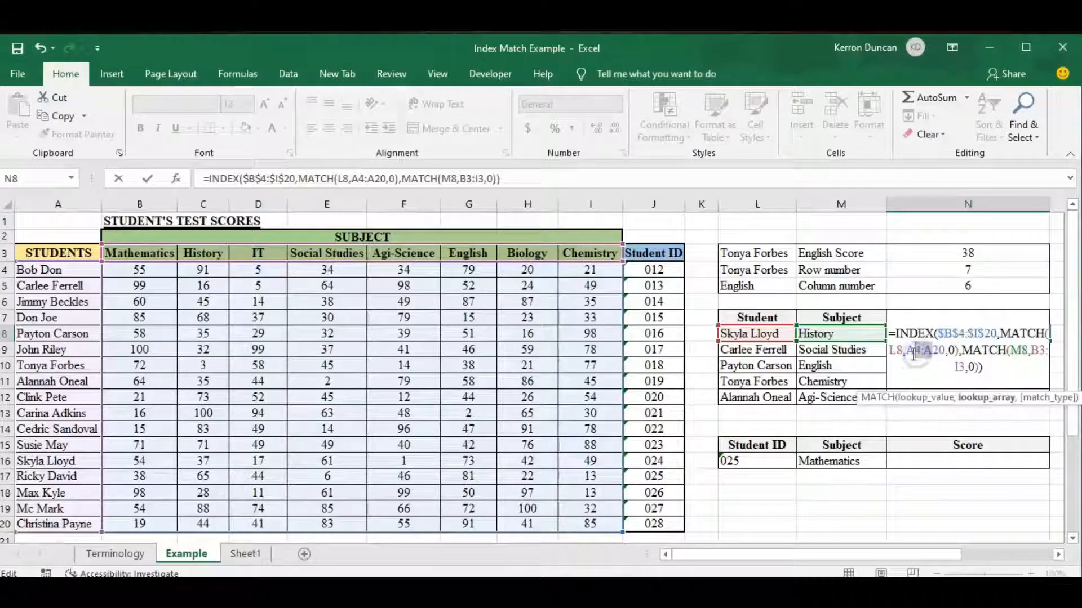
pyautogui.press('F4')
pyautogui.moveTo(977, 367); pyautogui.dragTo(959, 368)
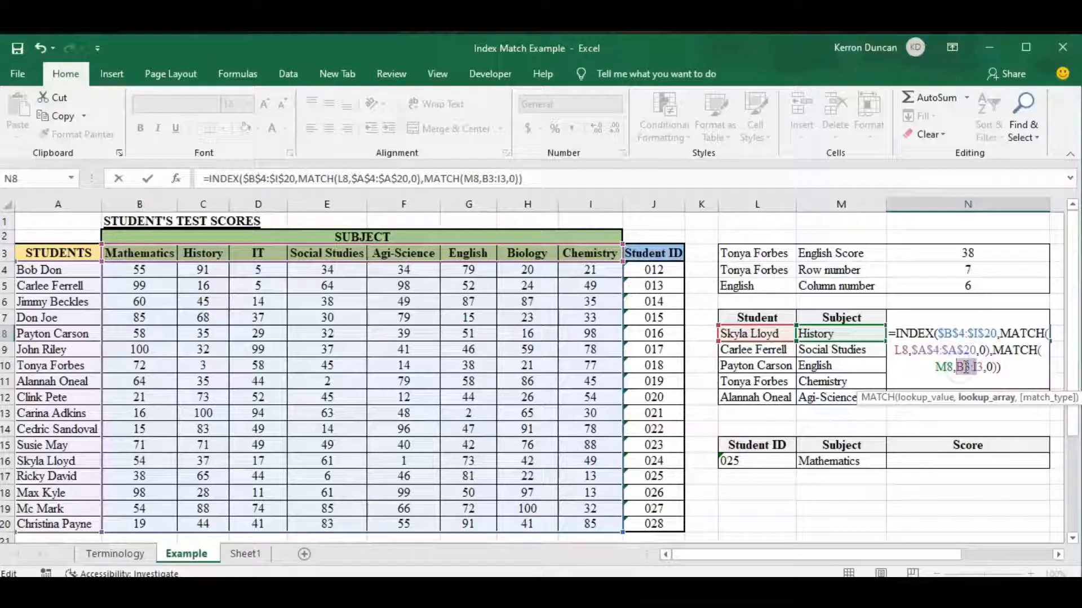
pyautogui.press('F4')
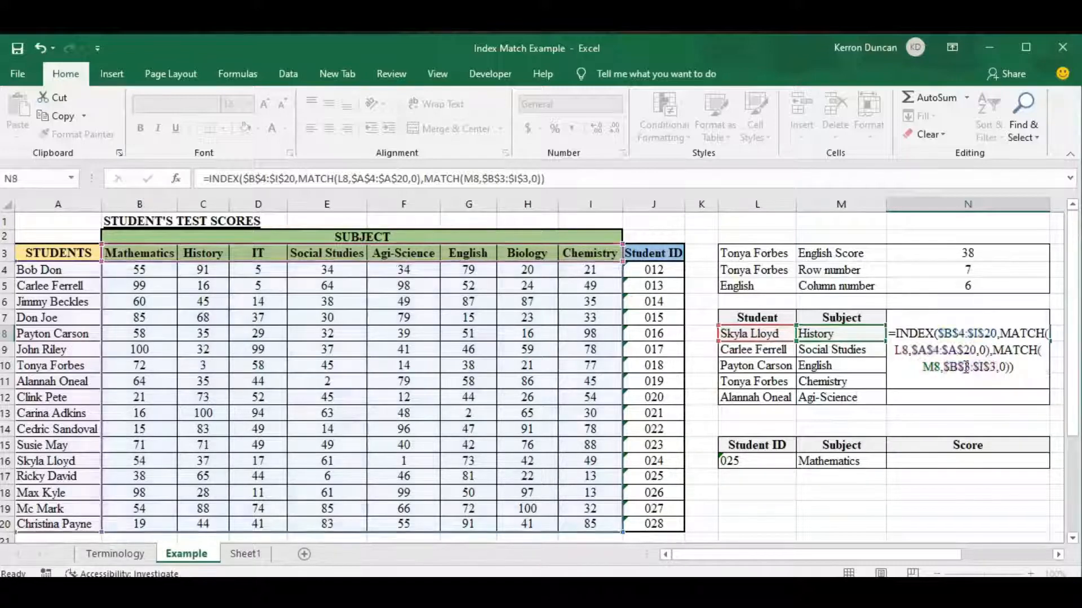
pyautogui.press('Return')
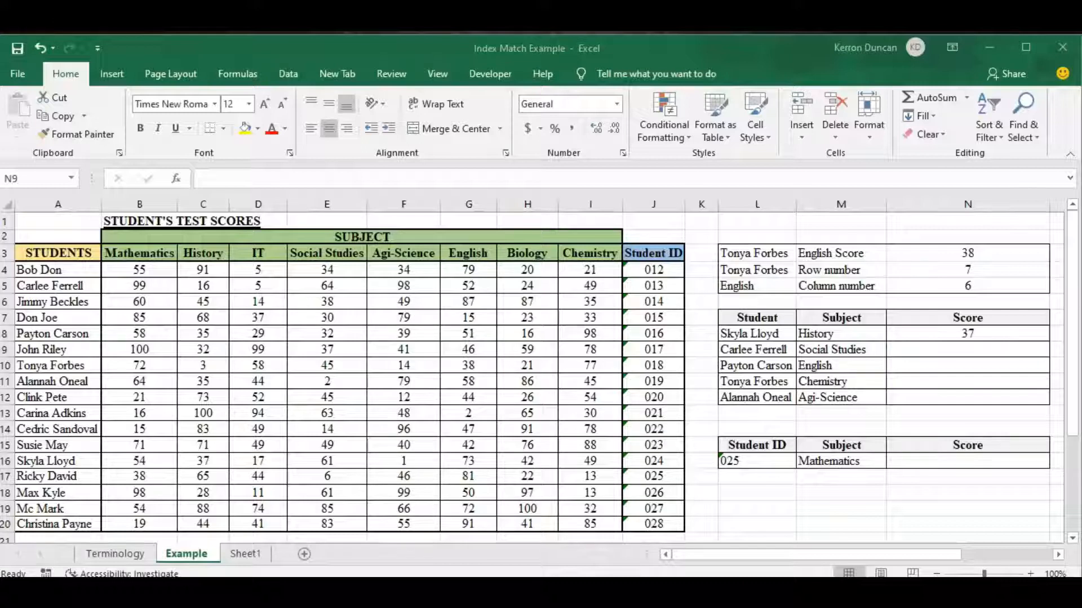
# Step: Fill the N8 score formula down through cell N12 for the remaining students
pyautogui.moveTo(177, 451); pyautogui.dragTo(227, 475)
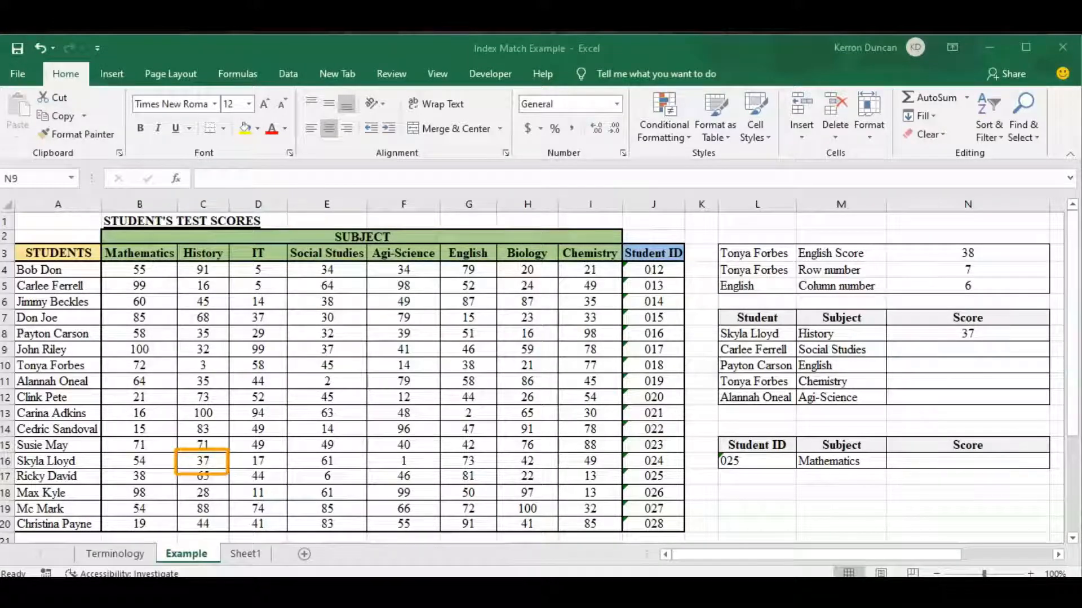
pyautogui.click(1043, 336)
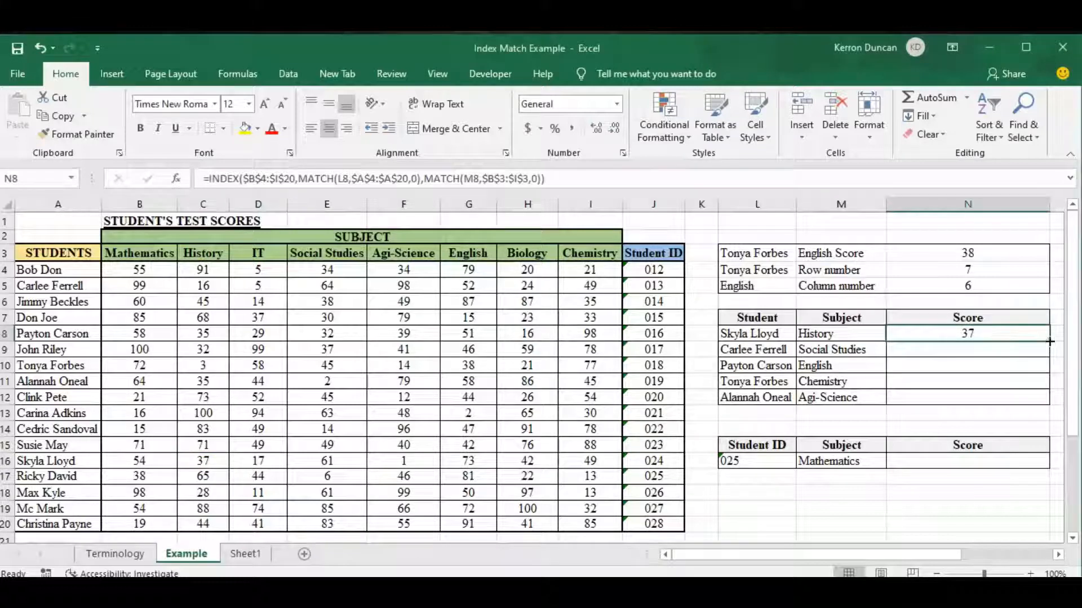
pyautogui.moveTo(1051, 350); pyautogui.dragTo(1057, 400)
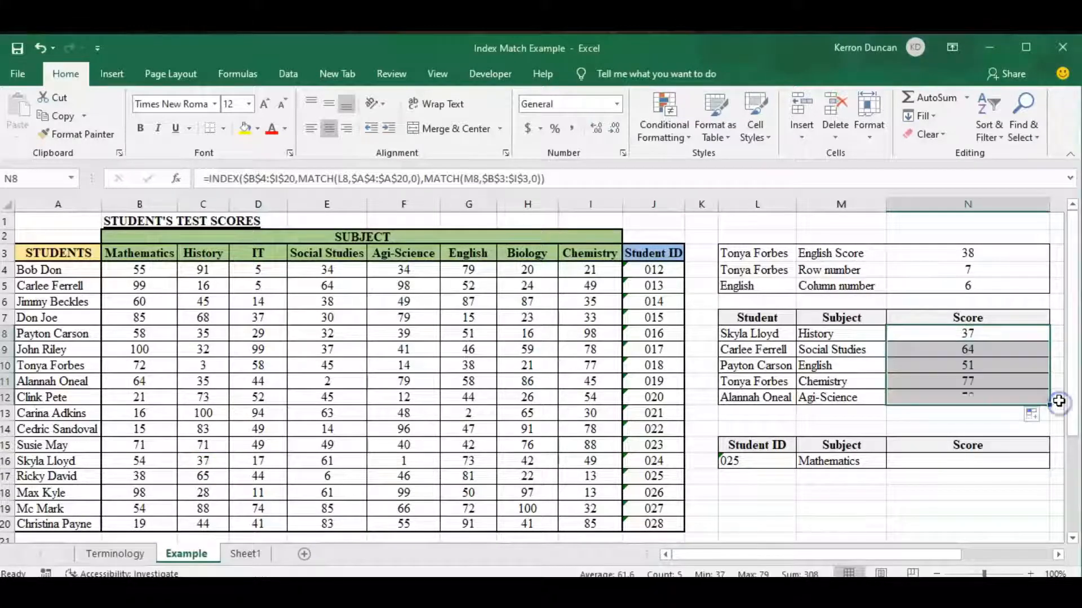
# Step: Inspect the copied formulas in N9 to N12, opening the one in N12 to show its references
pyautogui.click(974, 350)
pyautogui.click(968, 380)
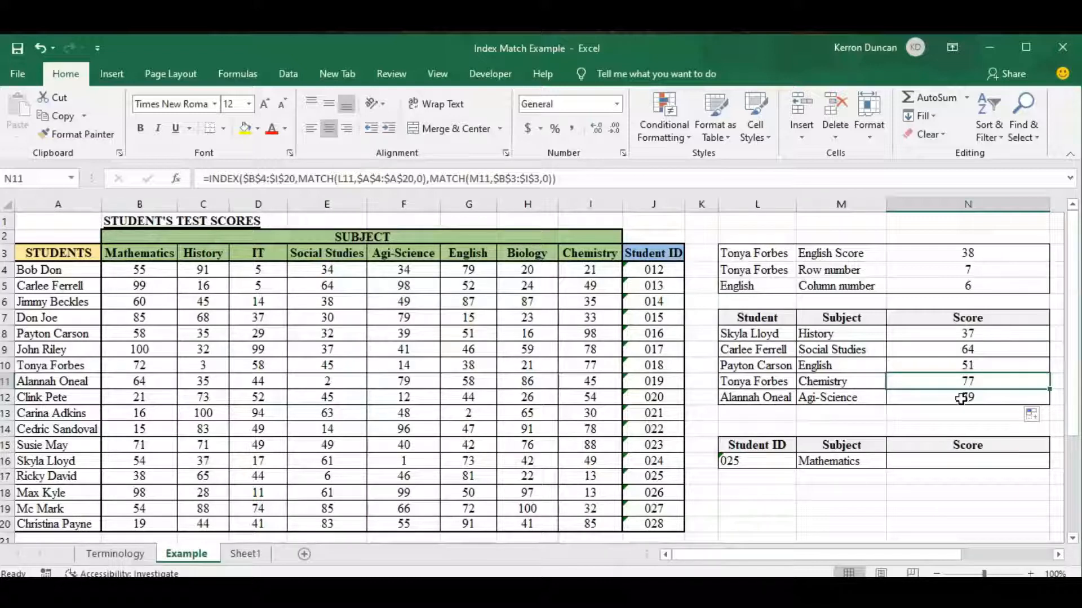
pyautogui.click(973, 364)
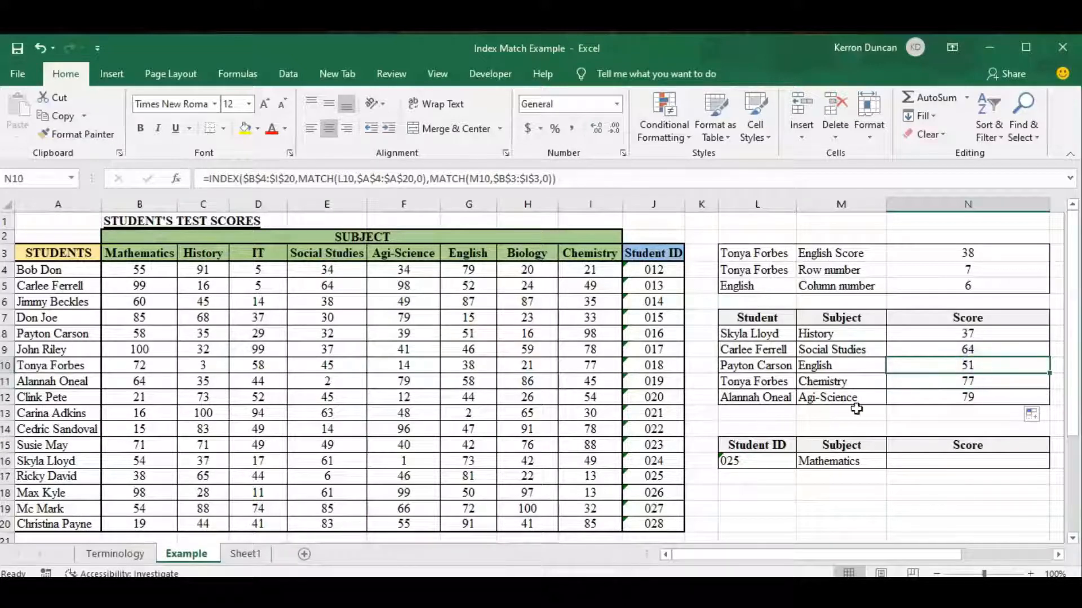
pyautogui.click(963, 398)
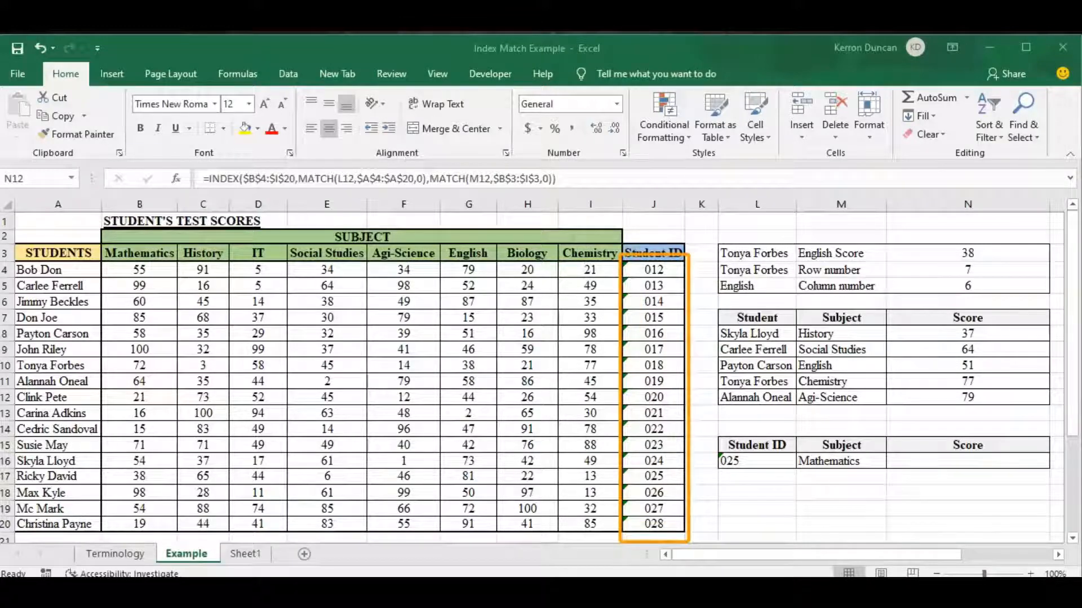
pyautogui.press('F2')
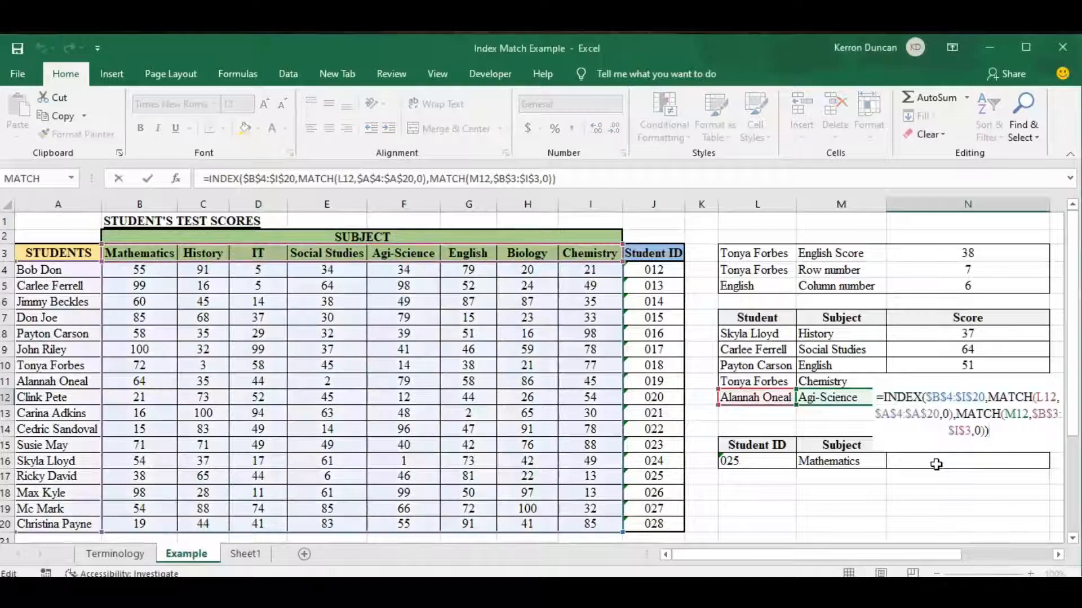
# Step: Leave the N12 formula unchanged and start an INDEX formula in N16 with B4:I20 as the array
pyautogui.press('Escape')
pyautogui.click(935, 463)
pyautogui.write('=')
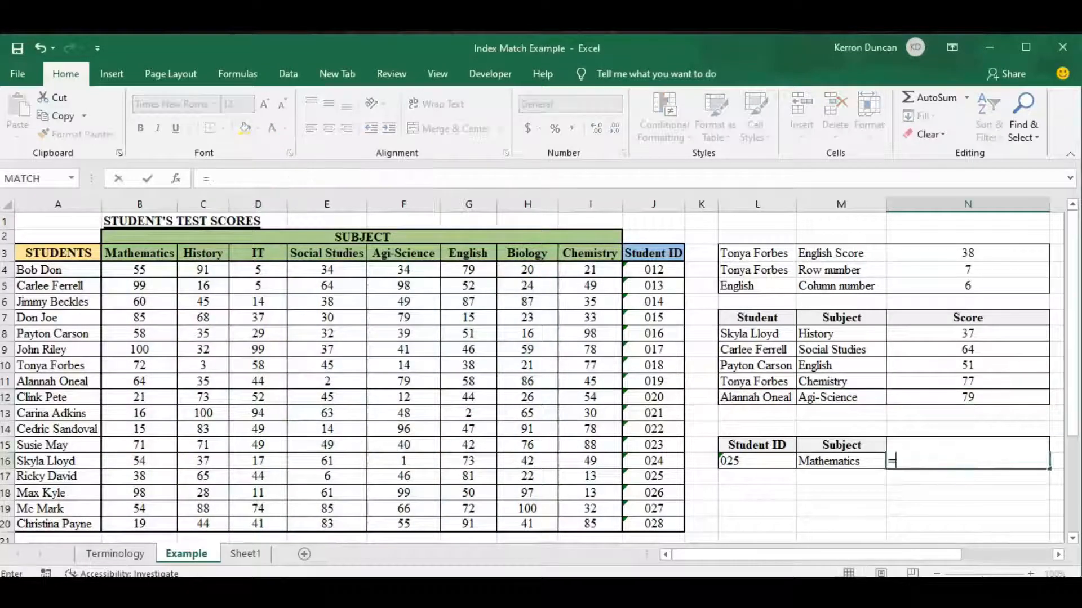
pyautogui.write('index')
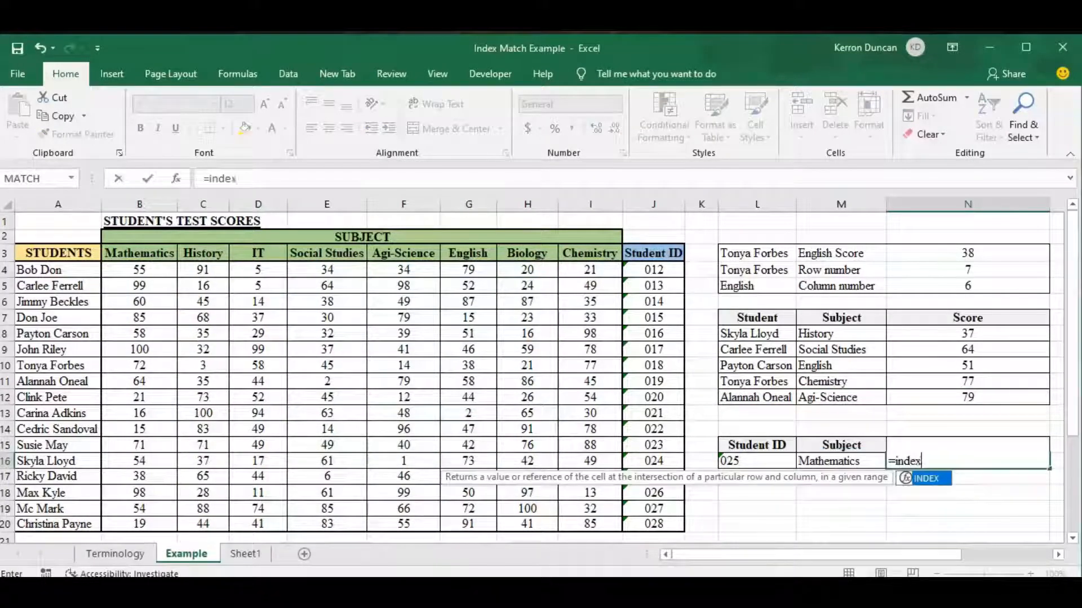
pyautogui.press('Tab')
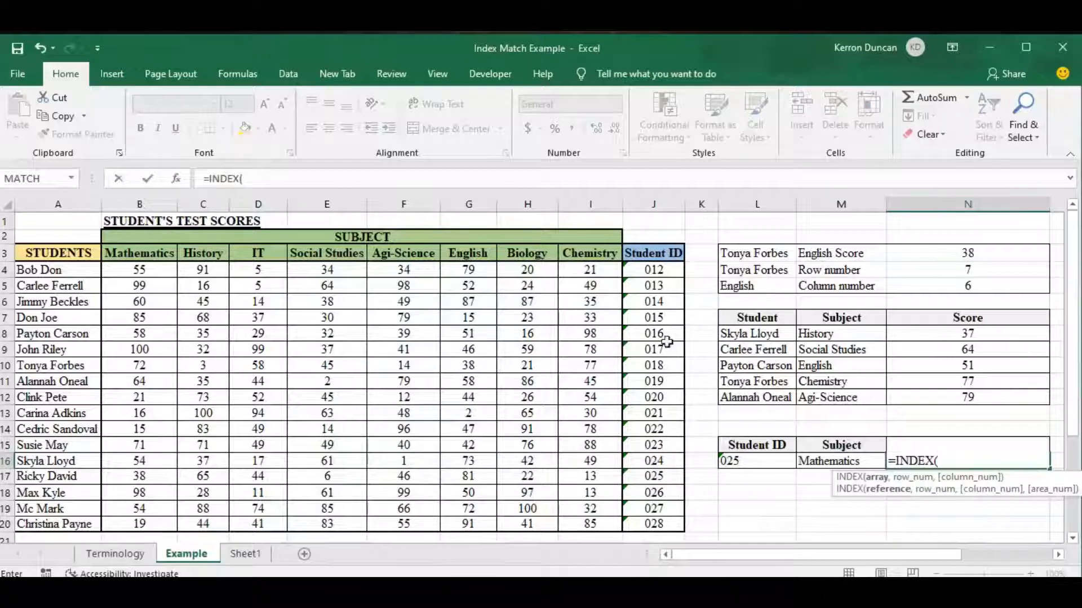
pyautogui.moveTo(590, 268); pyautogui.dragTo(176, 526)
pyautogui.write(',match')
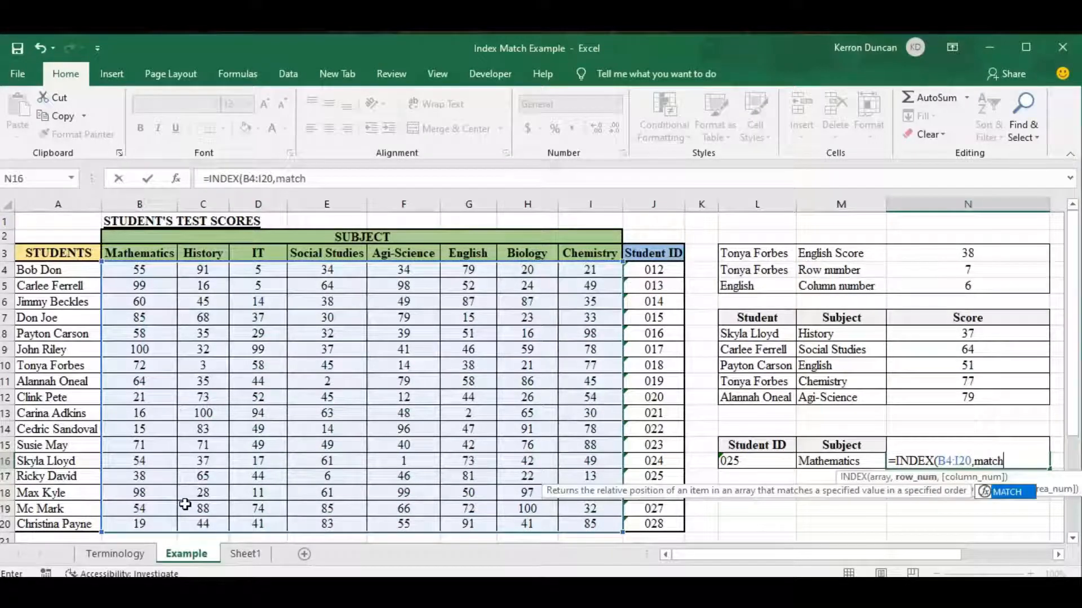
# Step: Add MATCH(L16,J4:J20,0) as the row number argument of the INDEX formula in N16
pyautogui.press('Tab')
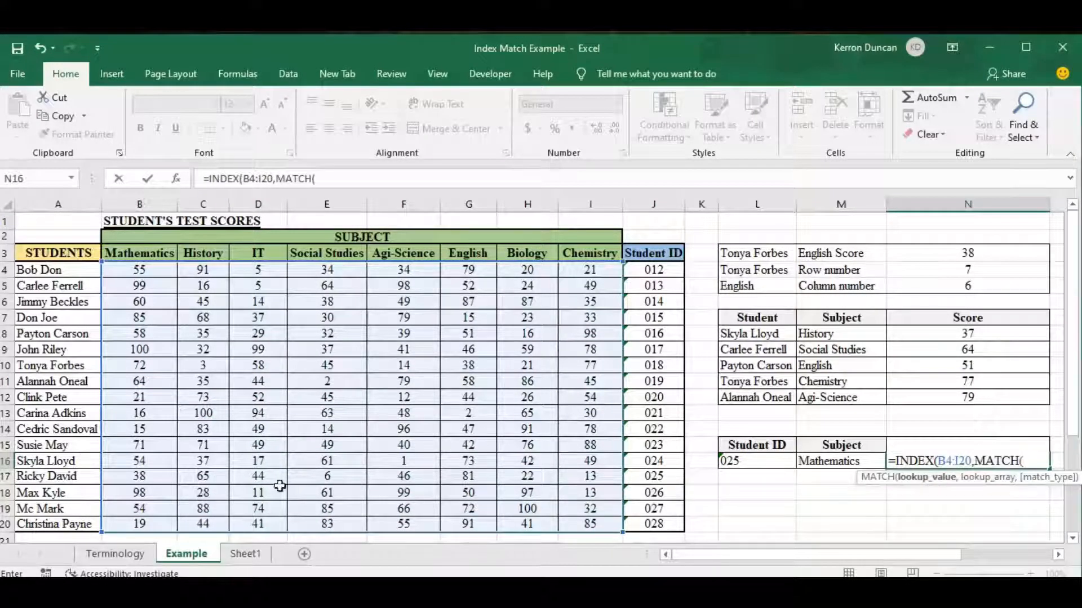
pyautogui.click(752, 462)
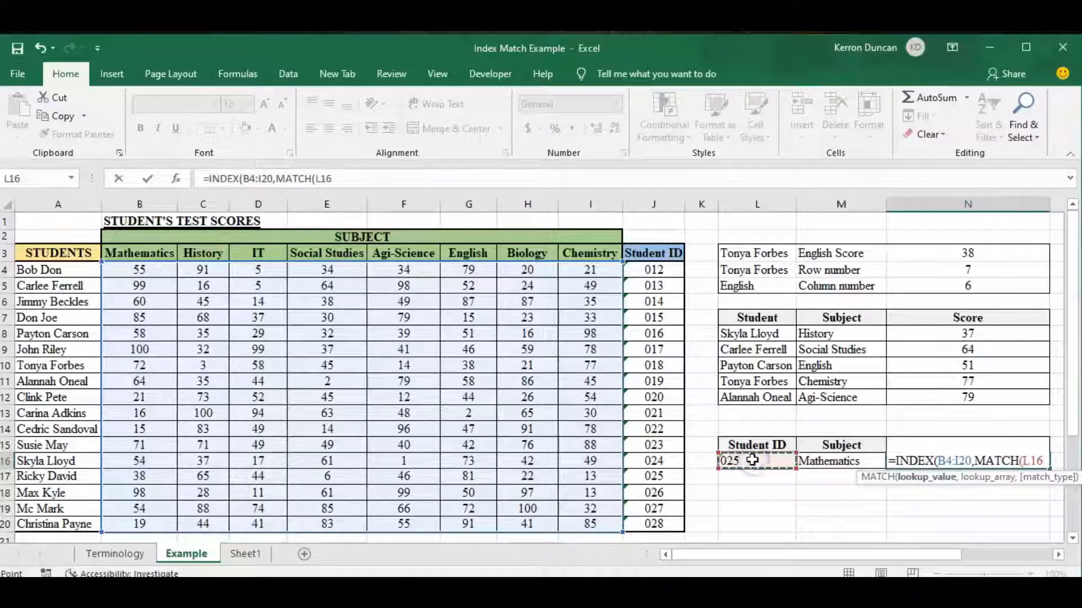
pyautogui.write(',')
pyautogui.moveTo(661, 269); pyautogui.dragTo(655, 522)
pyautogui.write(',')
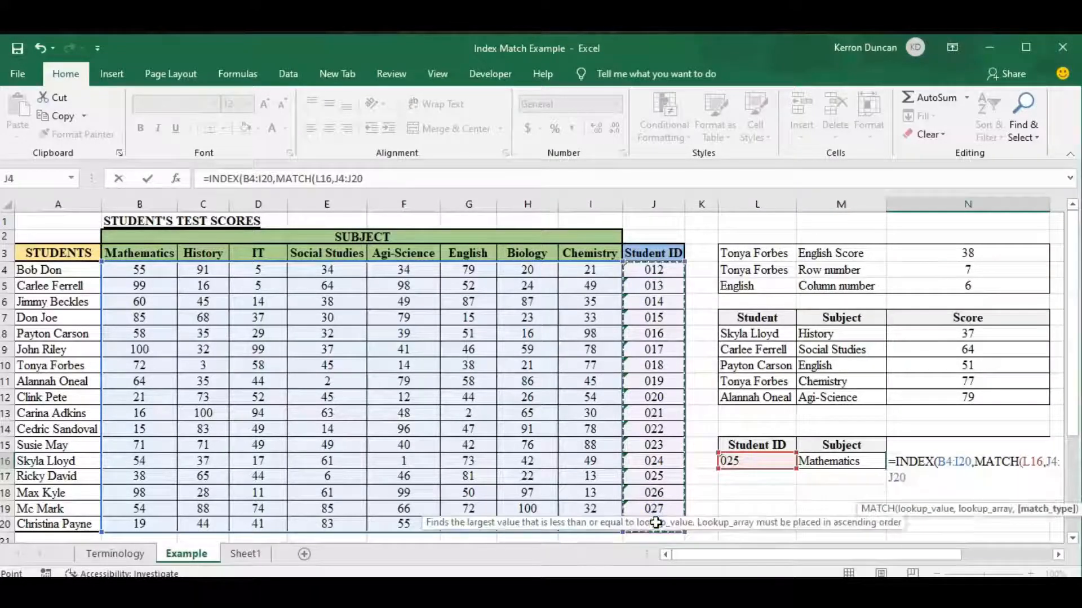
pyautogui.write('0')
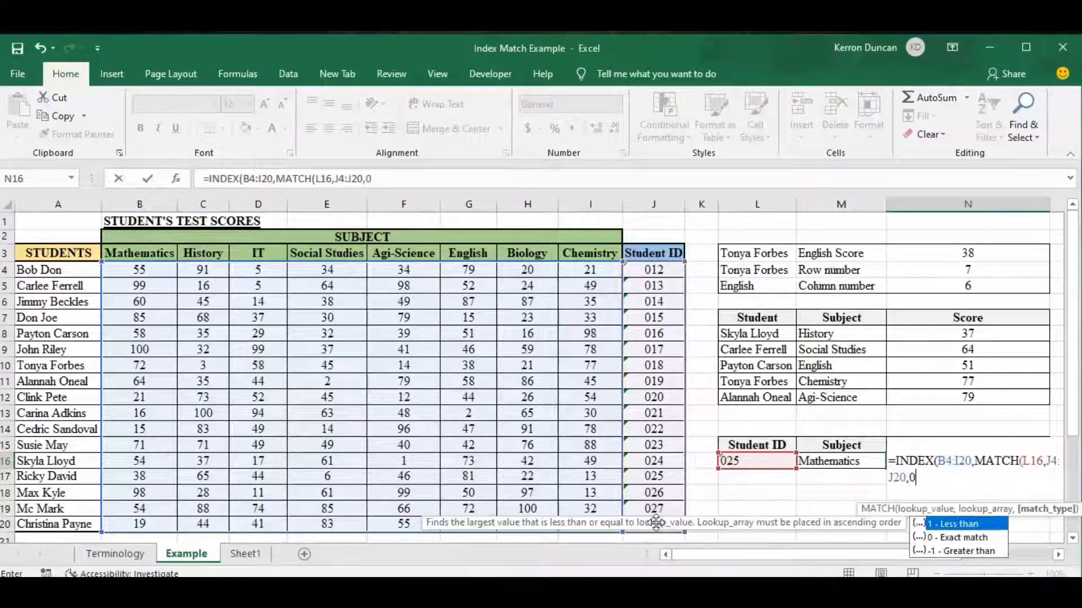
pyautogui.write('),')
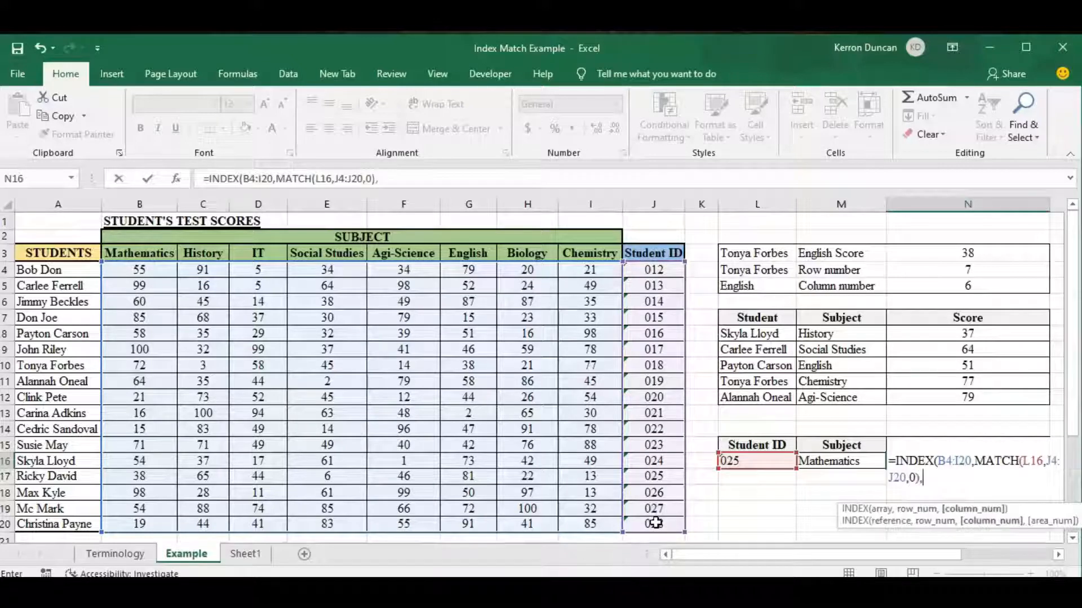
pyautogui.write('match')
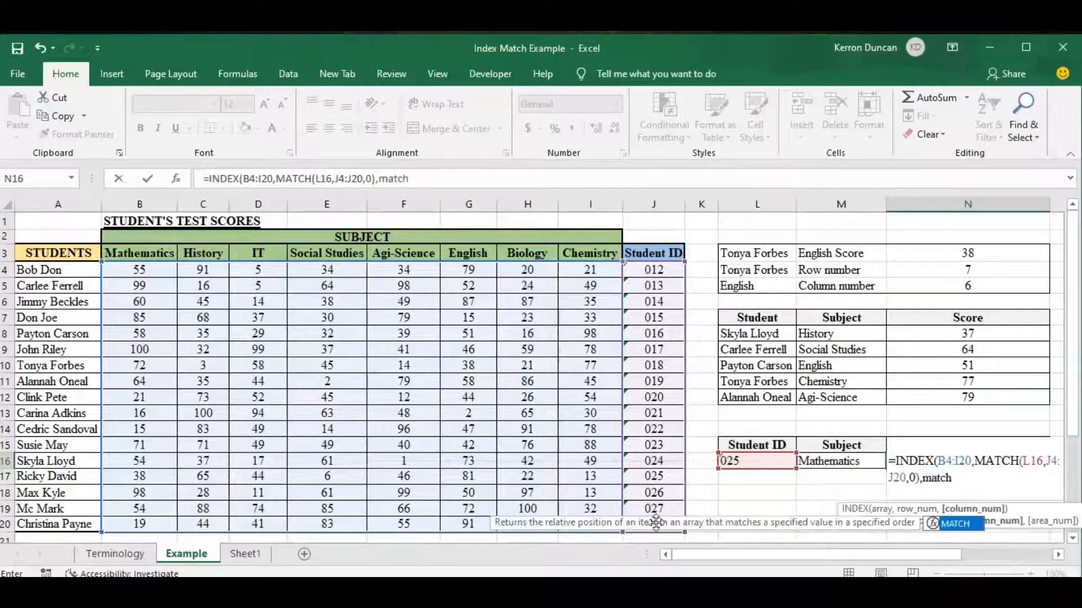
# Step: Add MATCH(M16,B3:I3,0) as the column number argument, close the INDEX formula in N16 and enter it
pyautogui.press('Tab')
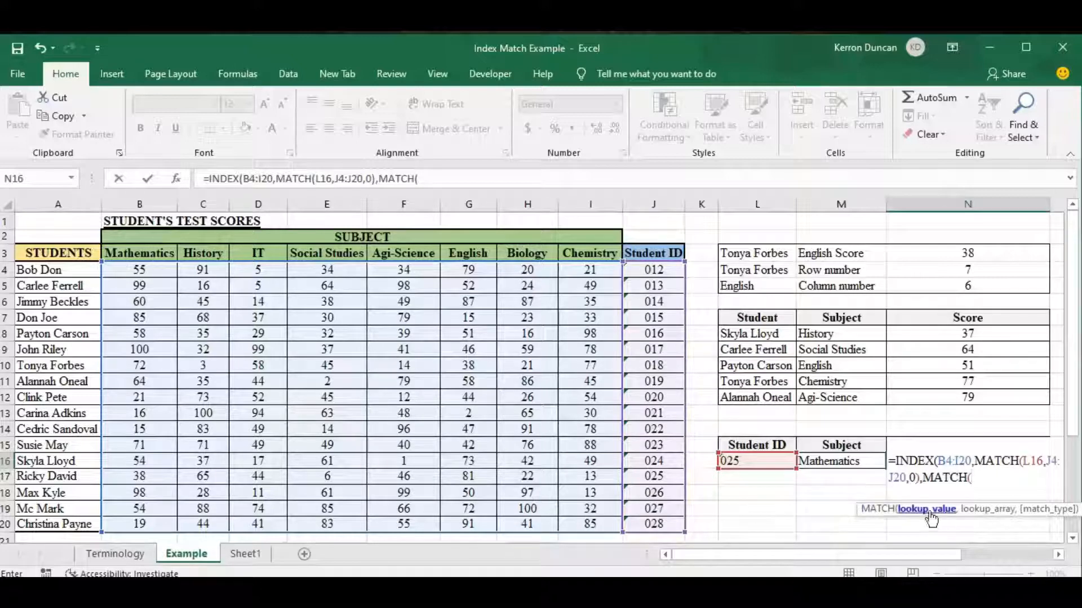
pyautogui.click(843, 462)
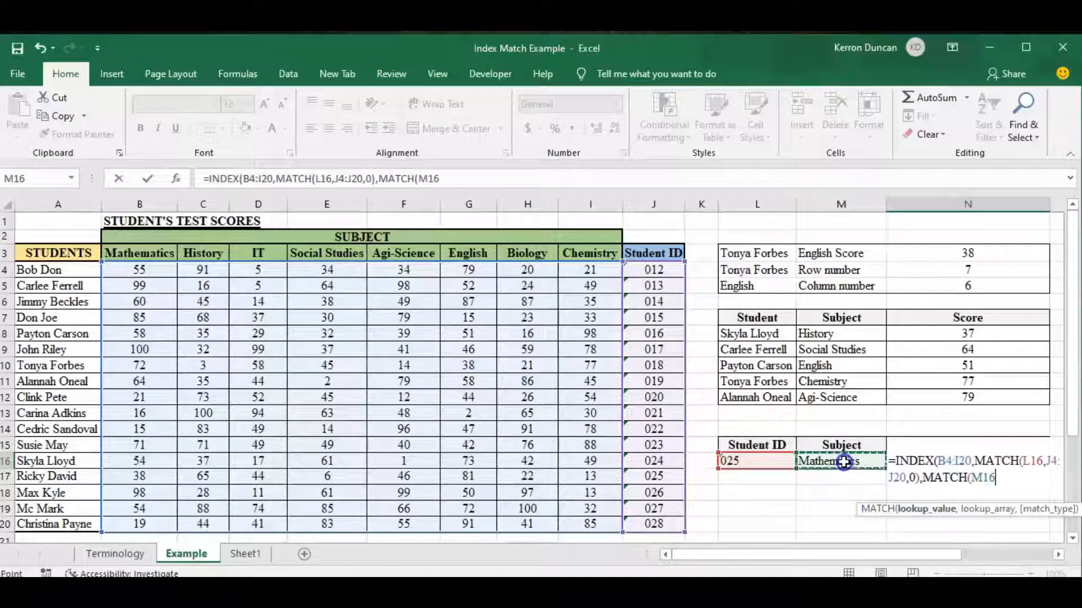
pyautogui.write(',')
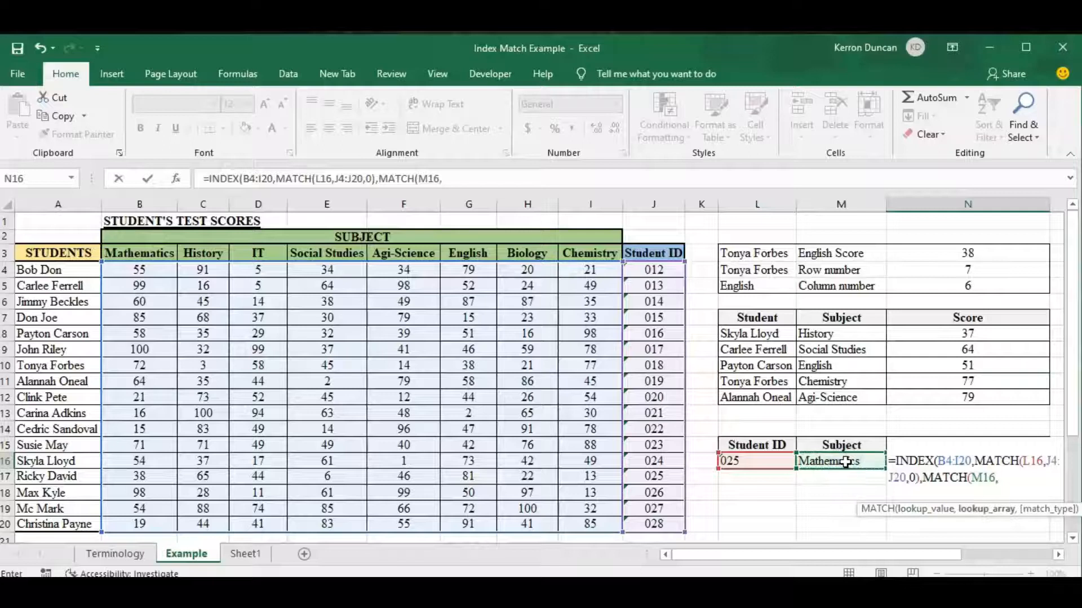
pyautogui.click(129, 252)
pyautogui.moveTo(129, 252); pyautogui.dragTo(577, 258)
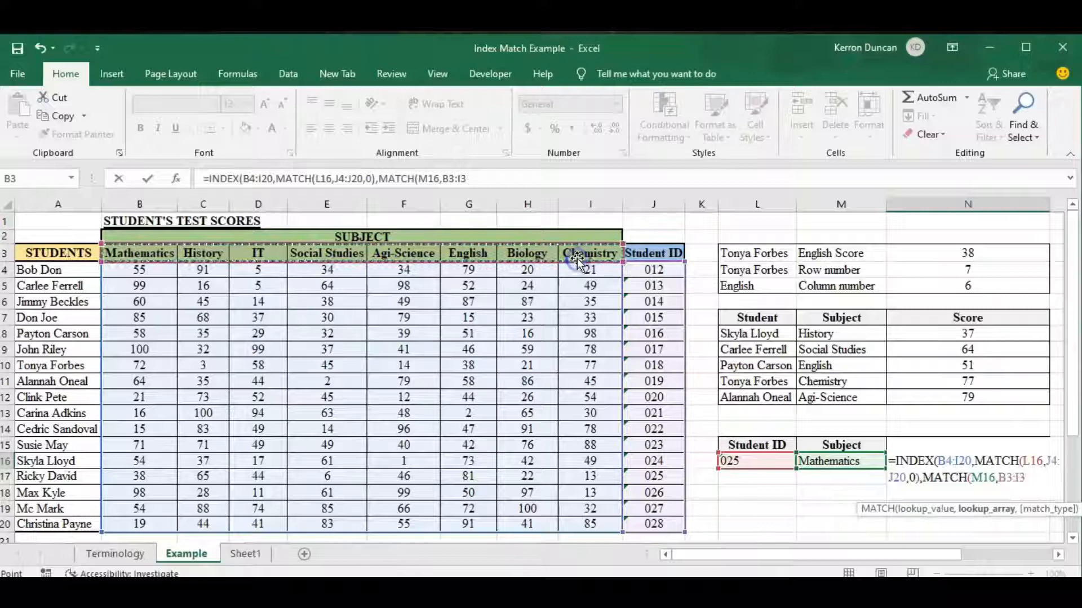
pyautogui.write(',0')
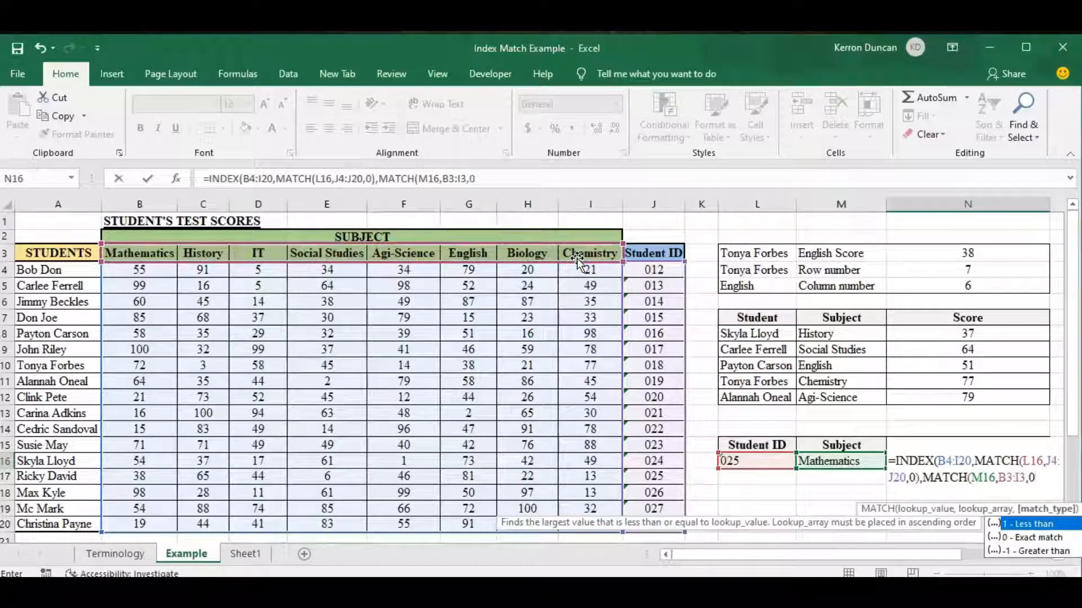
pyautogui.write(')')
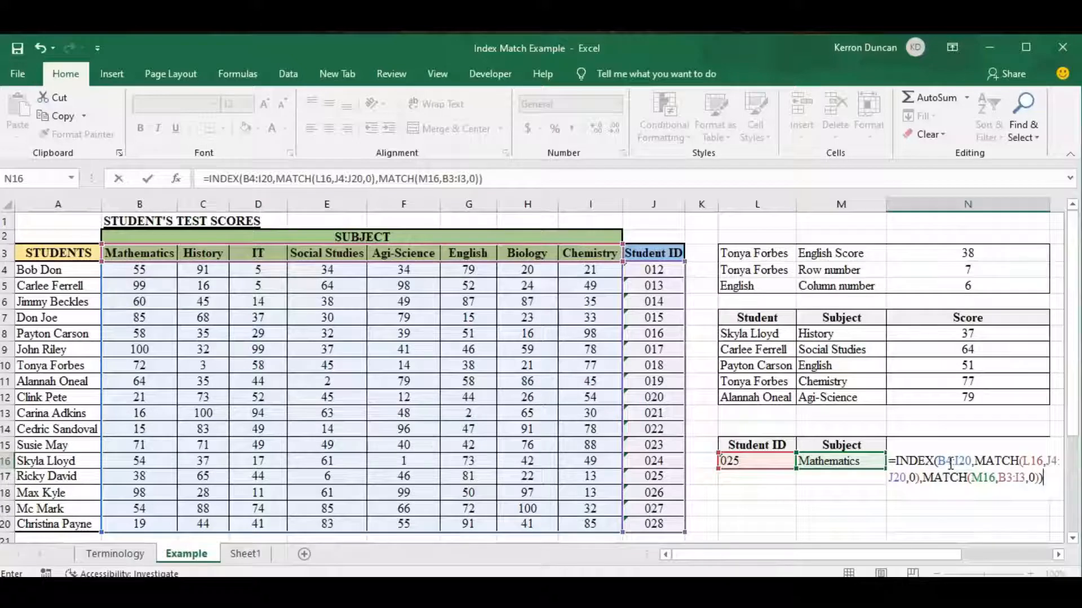
pyautogui.press('Return')
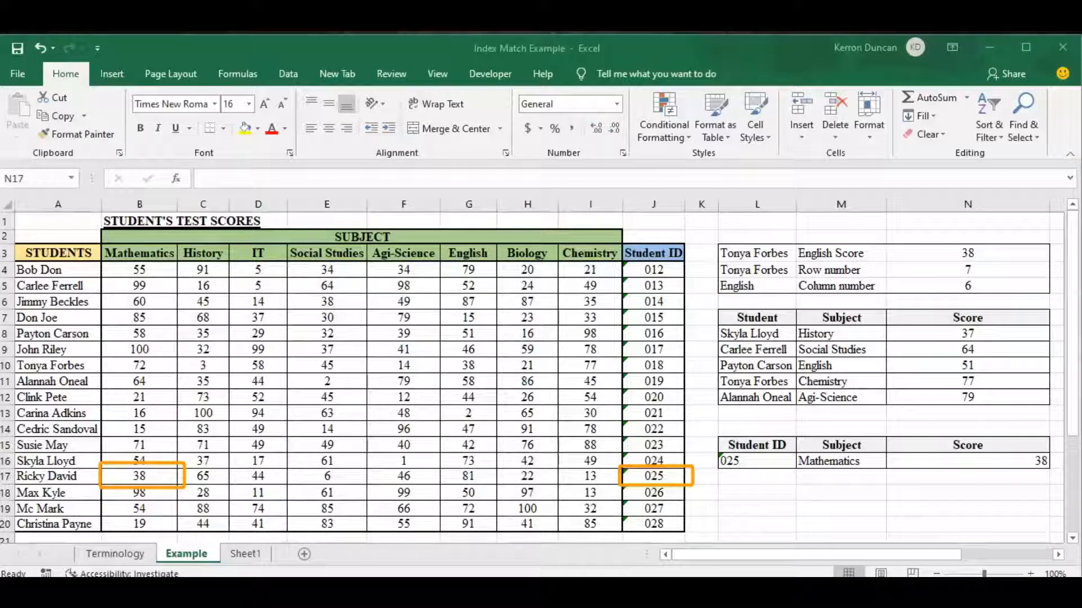
# Step: Test the lookup by switching the student ID in L16 to the one listed in J14 and back to the one in J17
pyautogui.click(798, 462)
pyautogui.click(786, 462)
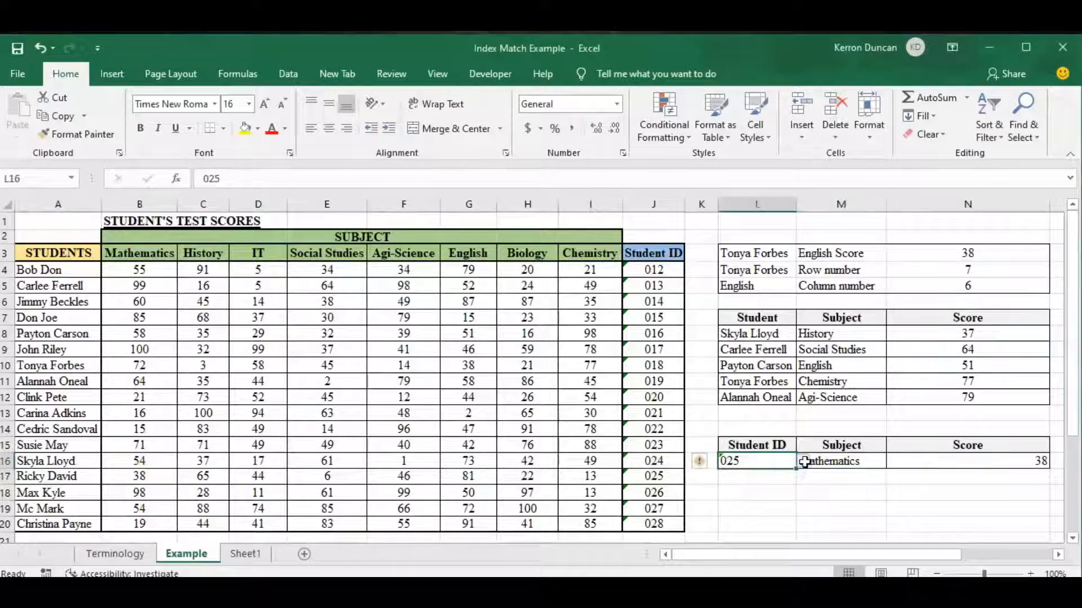
pyautogui.click(803, 462)
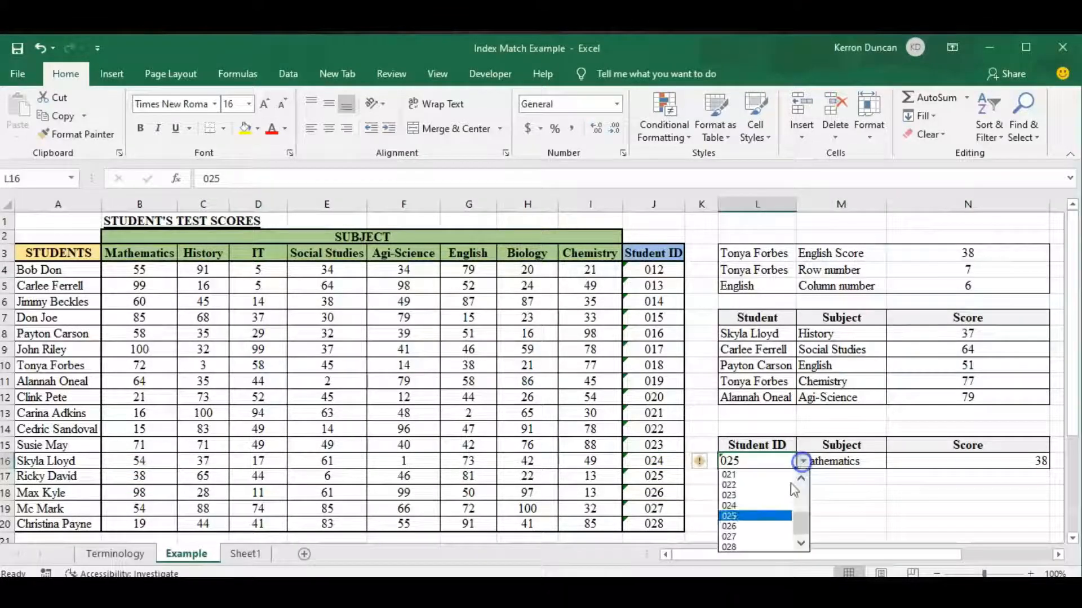
pyautogui.click(760, 490)
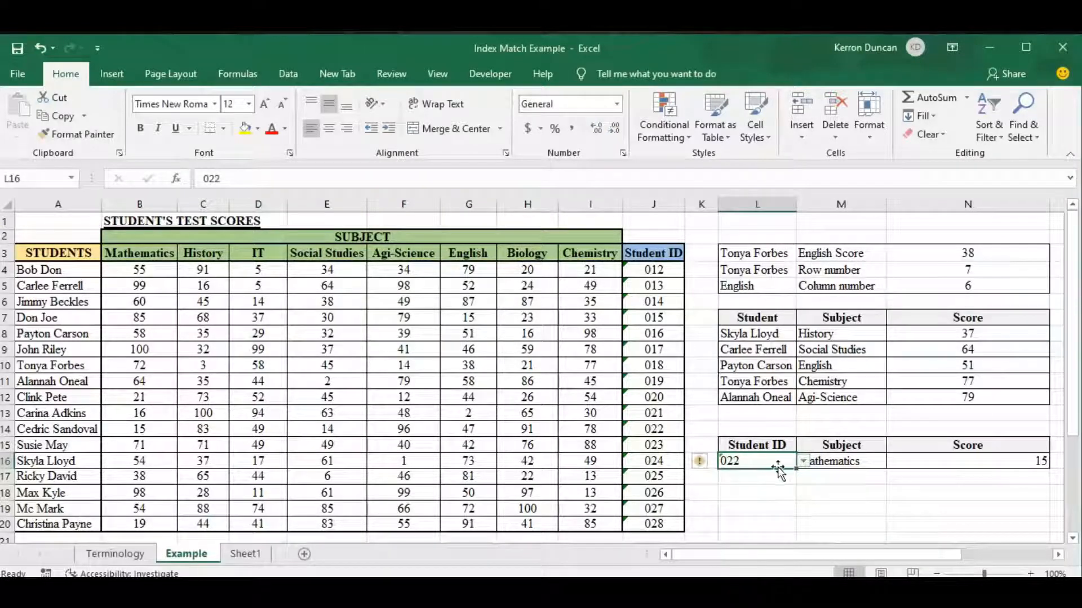
pyautogui.click(802, 462)
pyautogui.click(738, 514)
# Step: Test the subject lookup in M16 by choosing History and finally Agi-Science
pyautogui.click(834, 461)
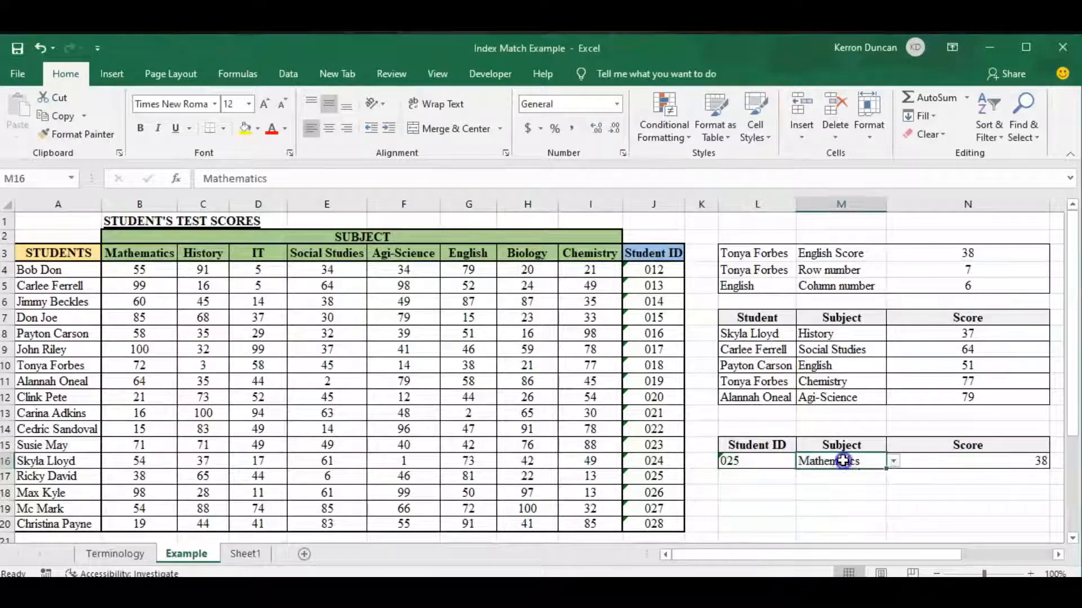
pyautogui.click(893, 463)
pyautogui.click(840, 487)
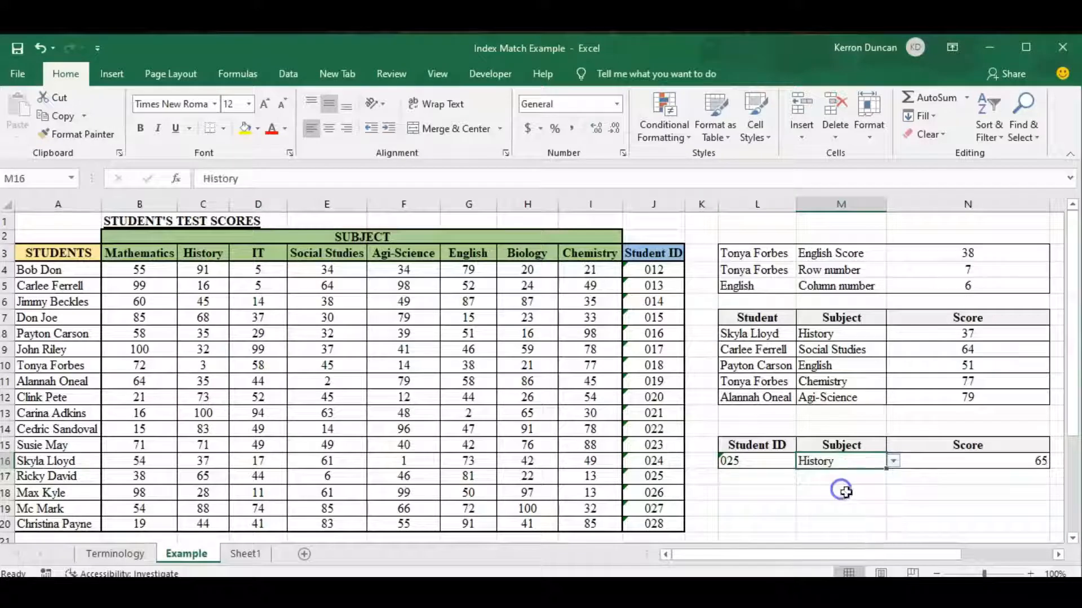
pyautogui.click(891, 463)
pyautogui.click(827, 516)
# Step: Change the student ID in L16 to the one listed in J15
pyautogui.click(776, 461)
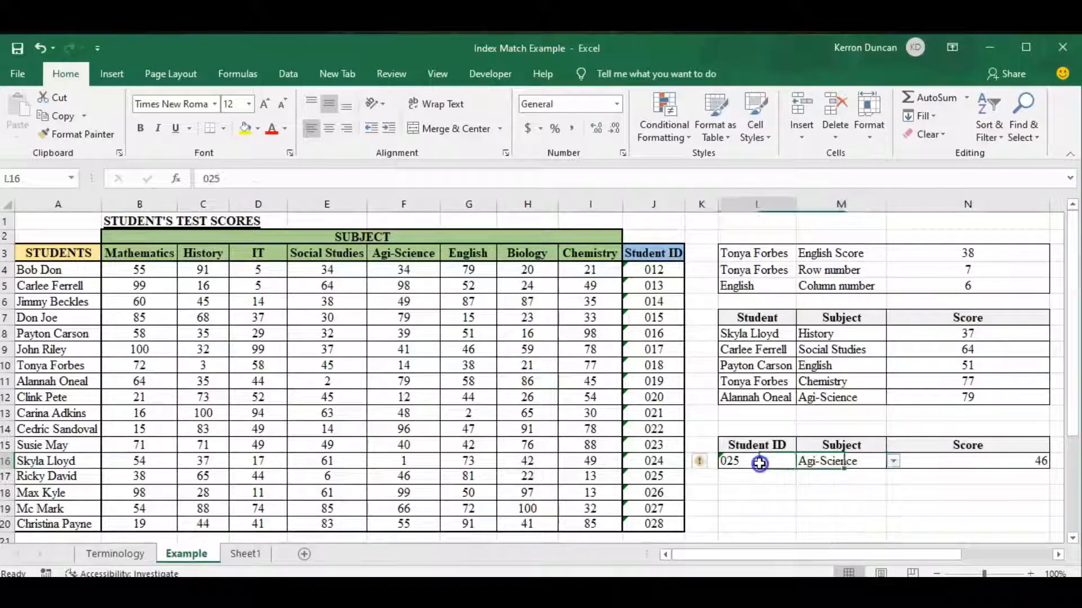
pyautogui.click(797, 461)
pyautogui.click(754, 496)
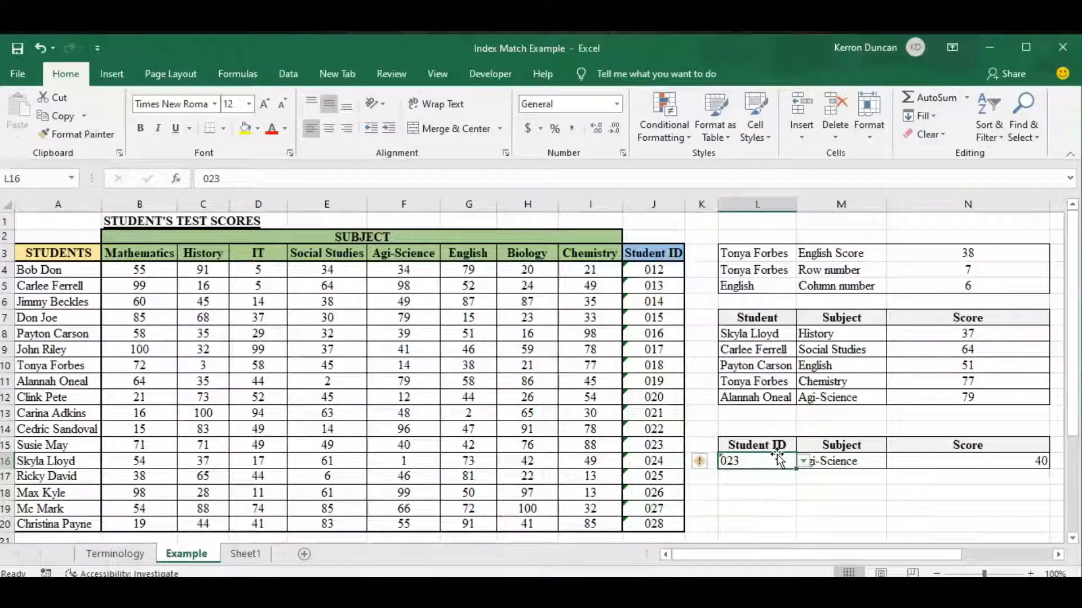